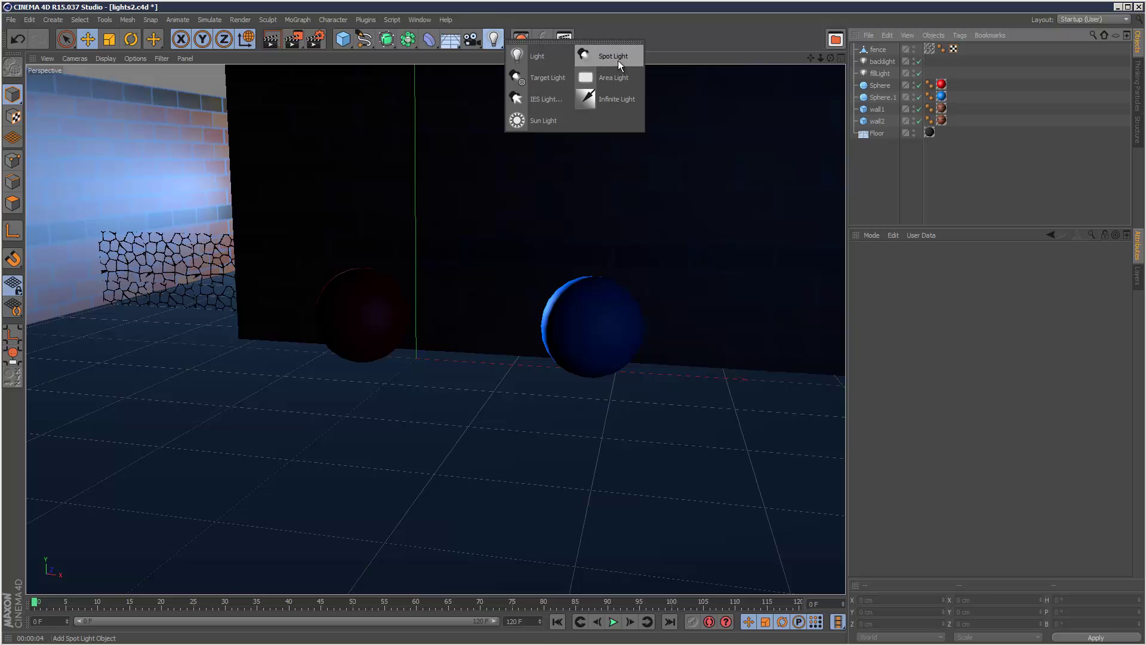
# Add an omni light and move it between the spheres to X 125.44 cm, Y 123.855 cm
pyautogui.click(548, 56)
pyautogui.moveTo(456, 338); pyautogui.dragTo(295, 448)
pyautogui.moveTo(267, 388); pyautogui.dragTo(246, 221)
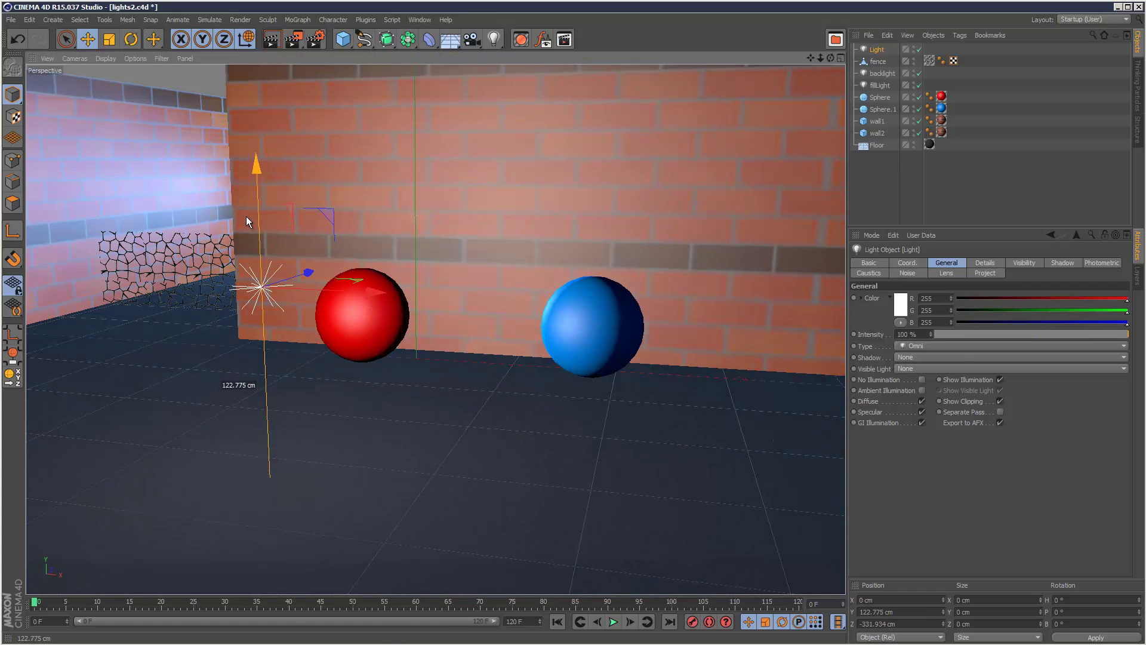
pyautogui.moveTo(335, 288); pyautogui.dragTo(541, 292)
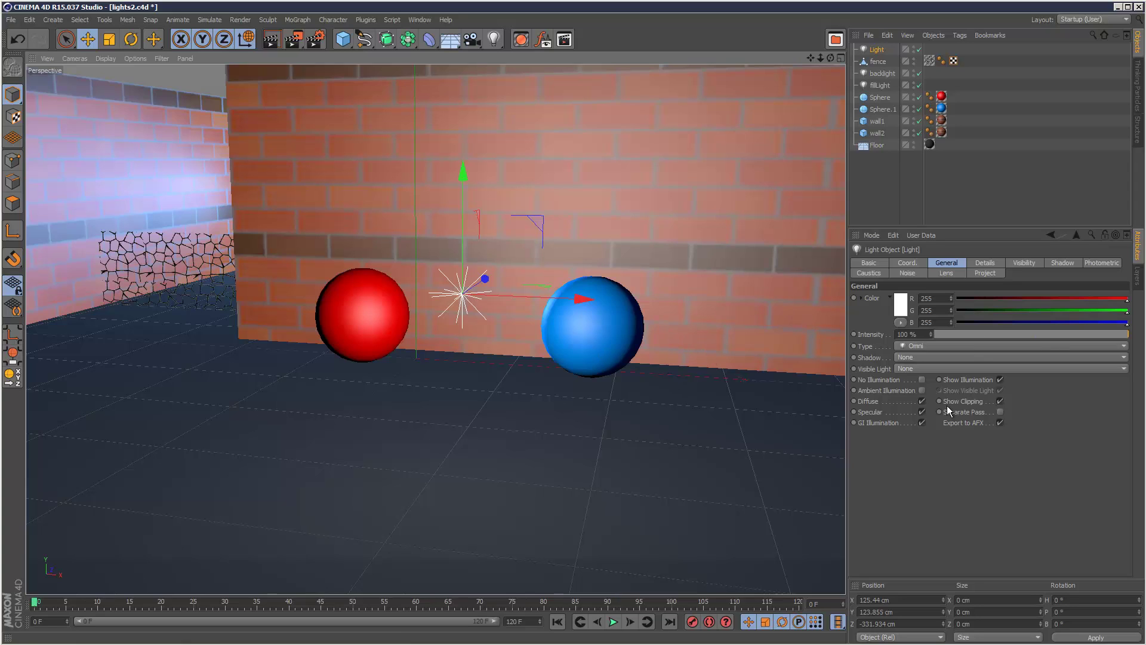
# Make the light a Spot at Z -597.093 cm with a 36.54° cone covering both spheres
pyautogui.click(933, 345)
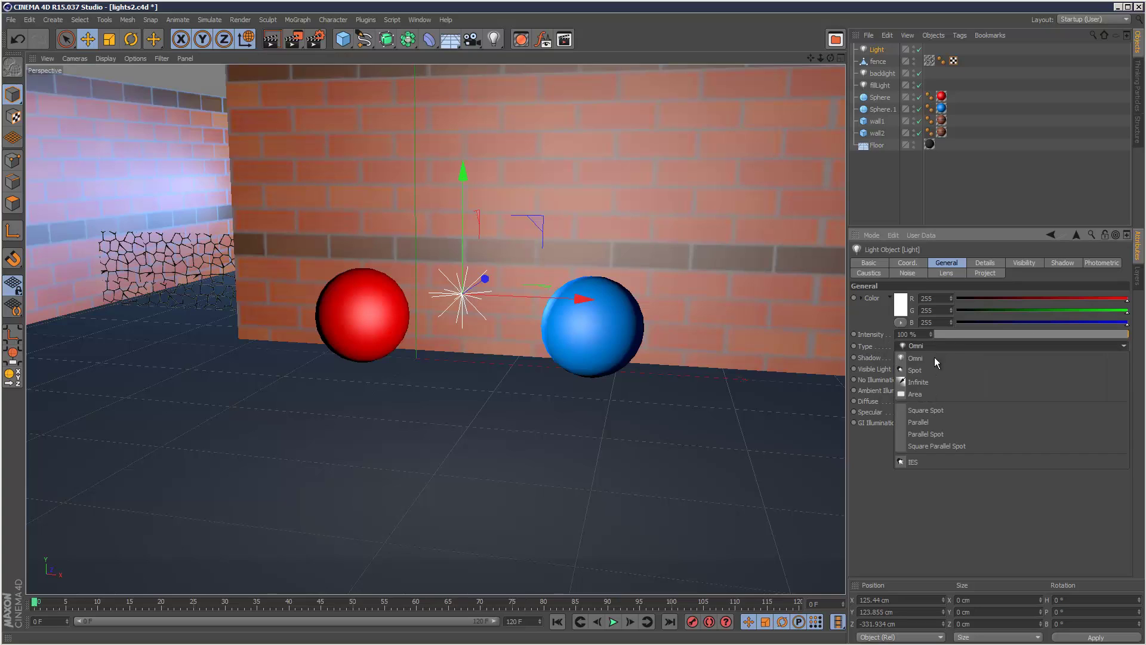
pyautogui.click(933, 368)
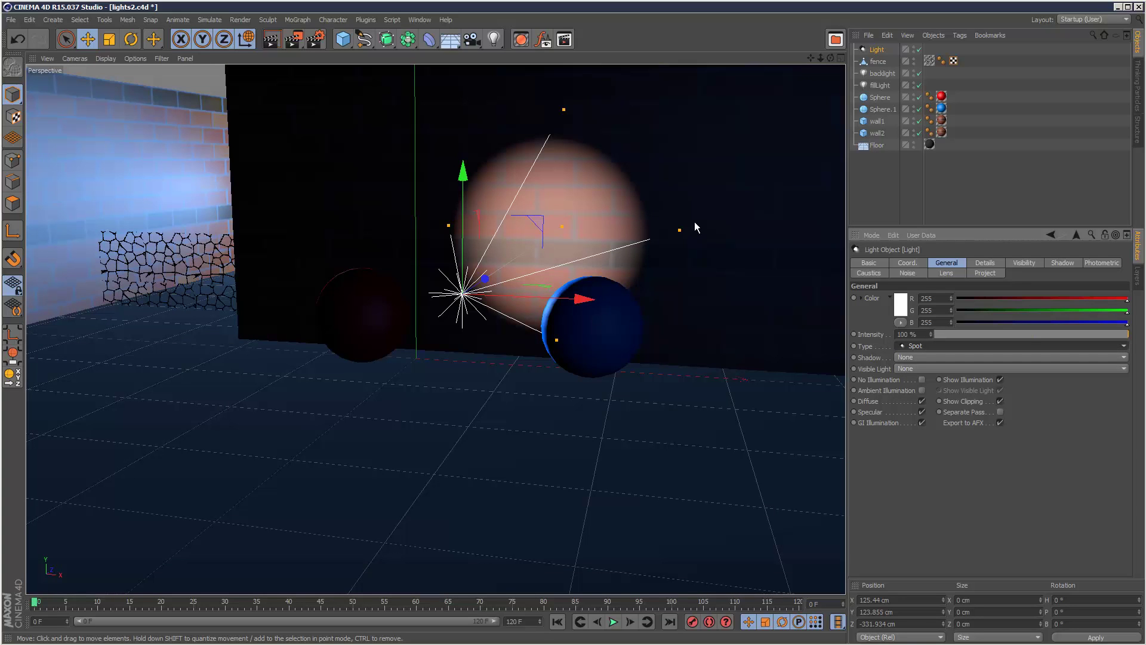
pyautogui.moveTo(479, 291); pyautogui.dragTo(276, 413)
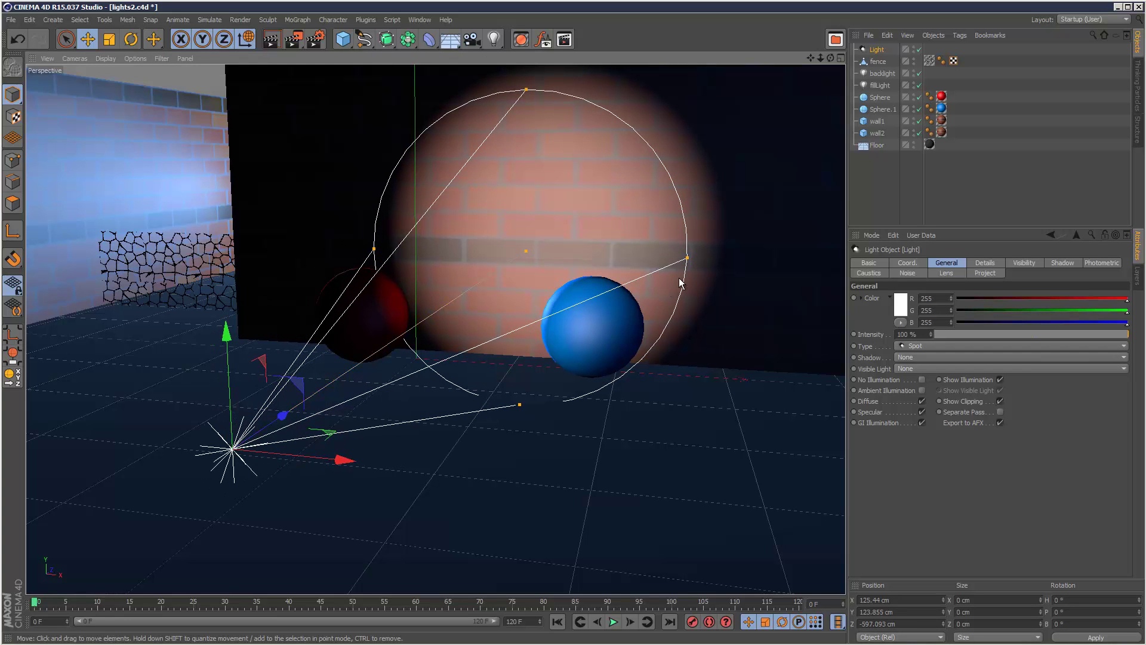
pyautogui.moveTo(685, 261); pyautogui.dragTo(733, 262)
# Set the spotlight's inner angle to 22.624° and outer angle to 40.905°
pyautogui.click(991, 265)
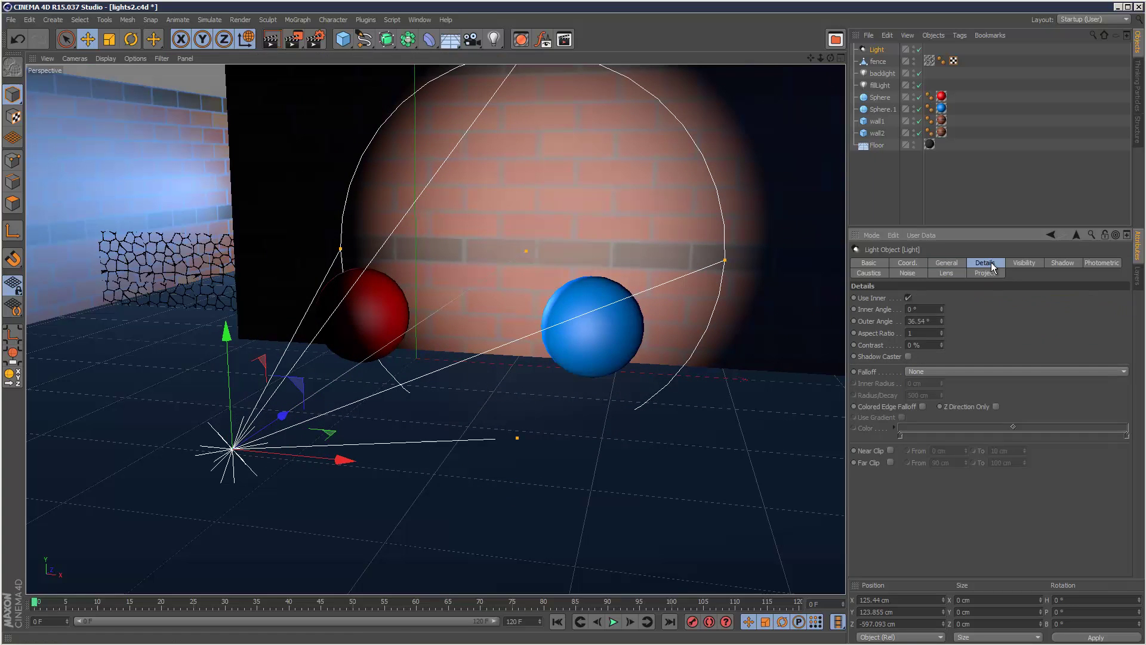
pyautogui.moveTo(942, 323)
pyautogui.mouseDown()
pyautogui.moveTo(900, 320)
pyautogui.moveTo(940, 323)
pyautogui.moveTo(944, 311)
pyautogui.mouseUp()
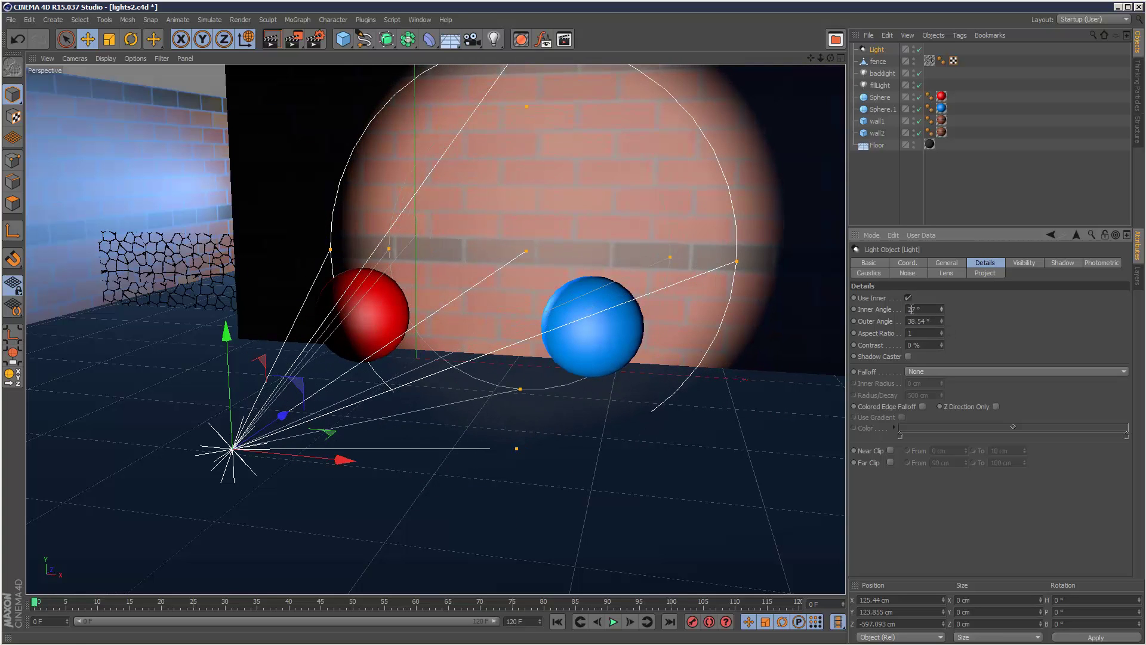
pyautogui.moveTo(669, 258); pyautogui.dragTo(733, 261)
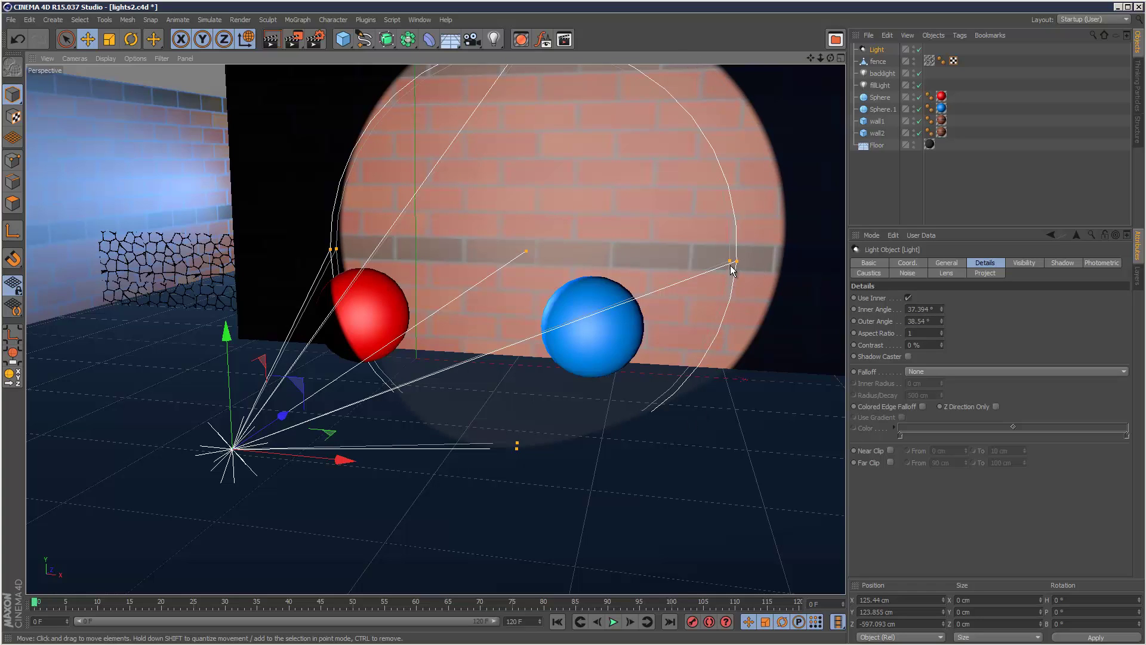
pyautogui.moveTo(733, 270); pyautogui.dragTo(603, 265)
pyautogui.moveTo(732, 270)
pyautogui.mouseDown()
pyautogui.moveTo(809, 267)
pyautogui.moveTo(750, 262)
pyautogui.mouseUp()
pyautogui.moveTo(617, 259); pyautogui.dragTo(654, 268)
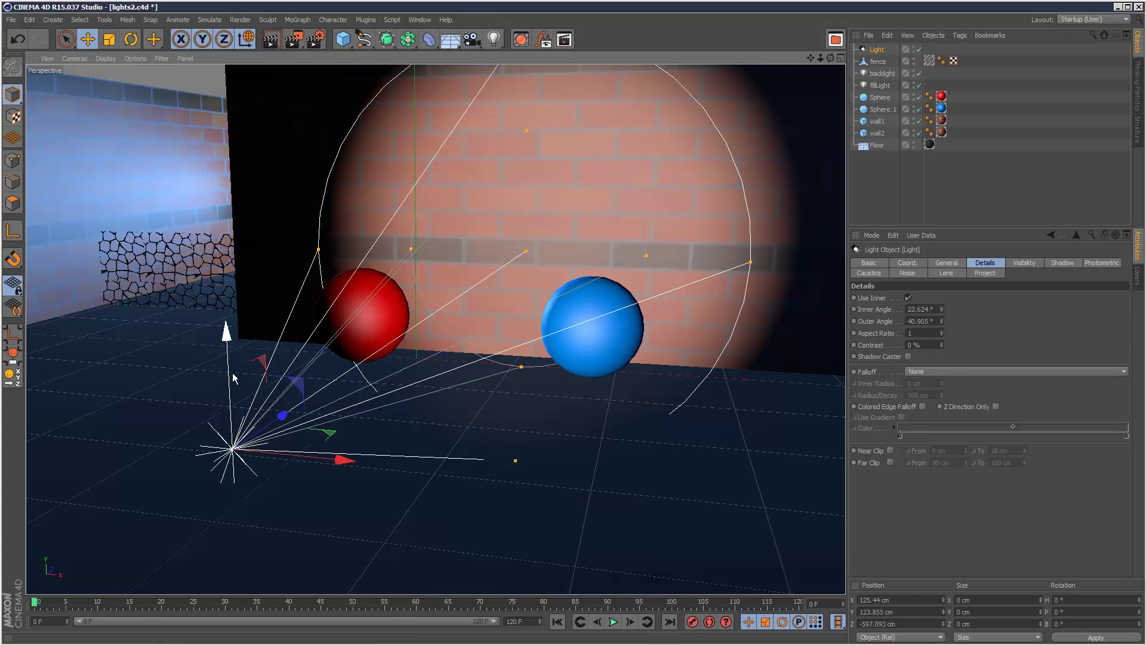
# Rotate the spotlight to pitch it down to -21.728°
pyautogui.press('r')
pyautogui.moveTo(213, 407); pyautogui.dragTo(254, 68)
pyautogui.press('e')
# Switch to four views and look through the Light in the perspective view
pyautogui.click(840, 59)
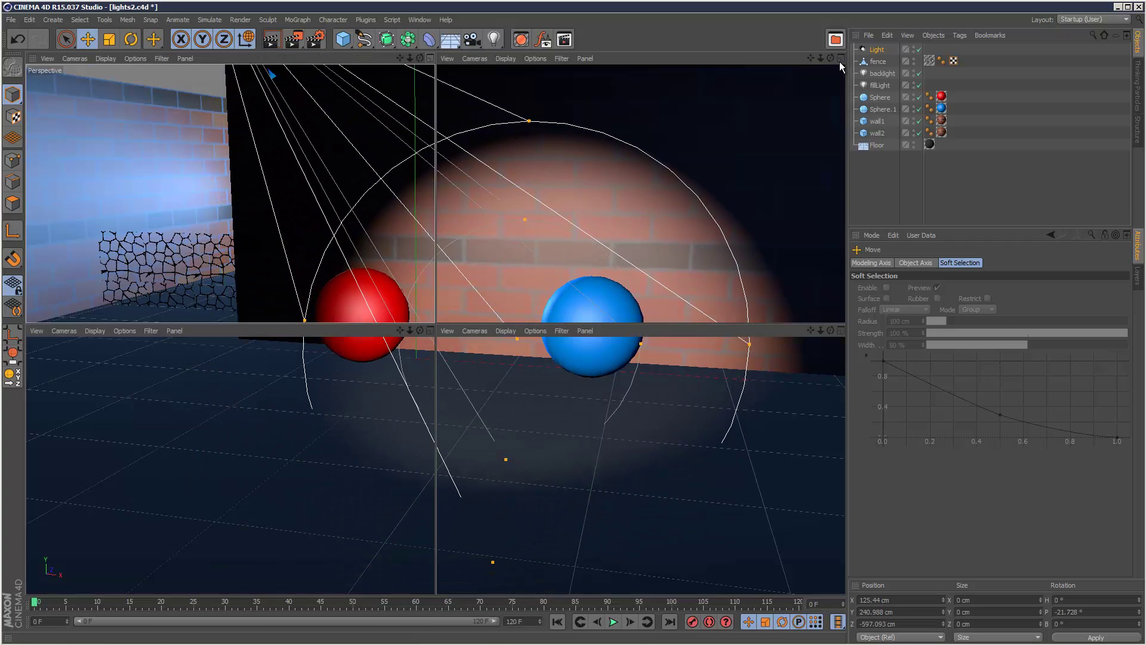
pyautogui.click(877, 49)
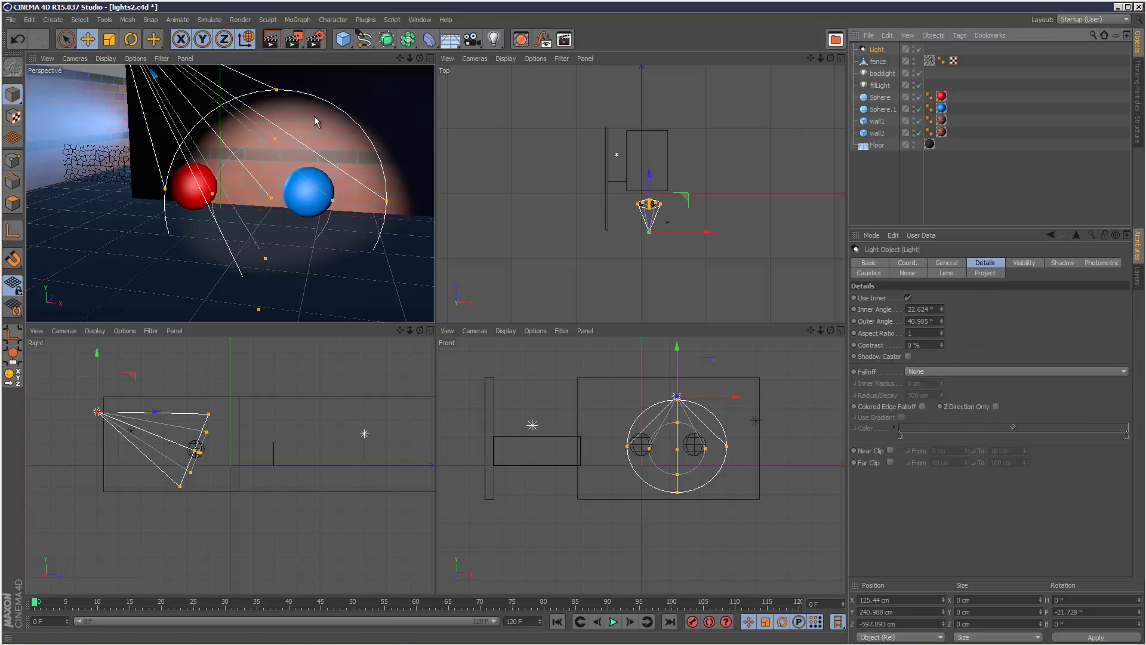
pyautogui.click(75, 59)
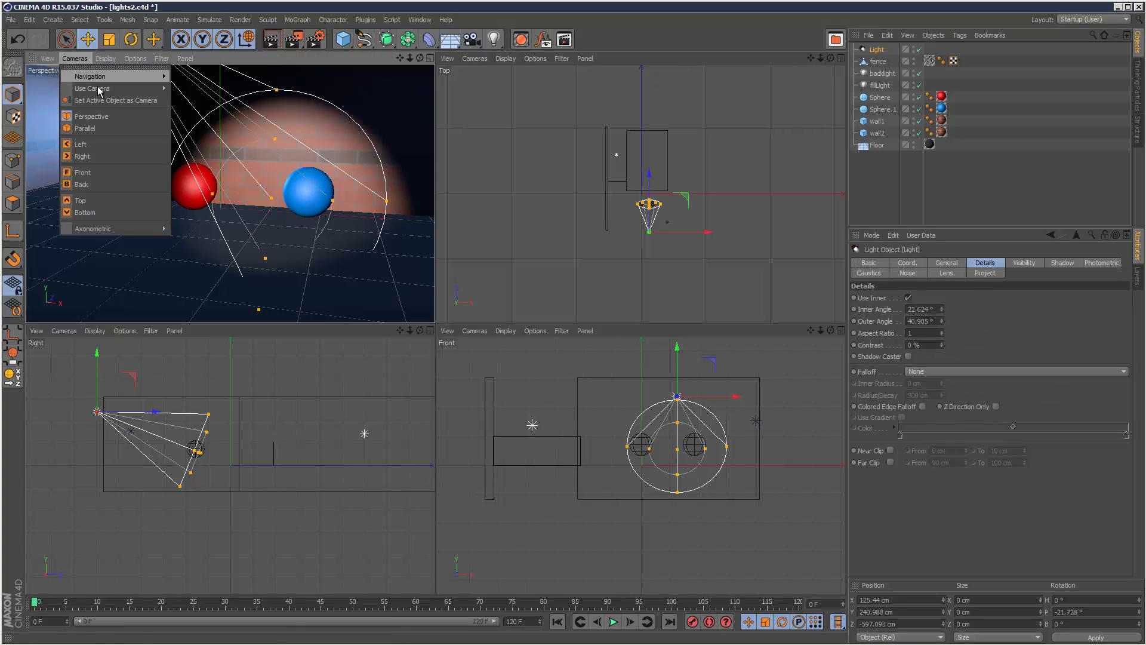
pyautogui.click(142, 101)
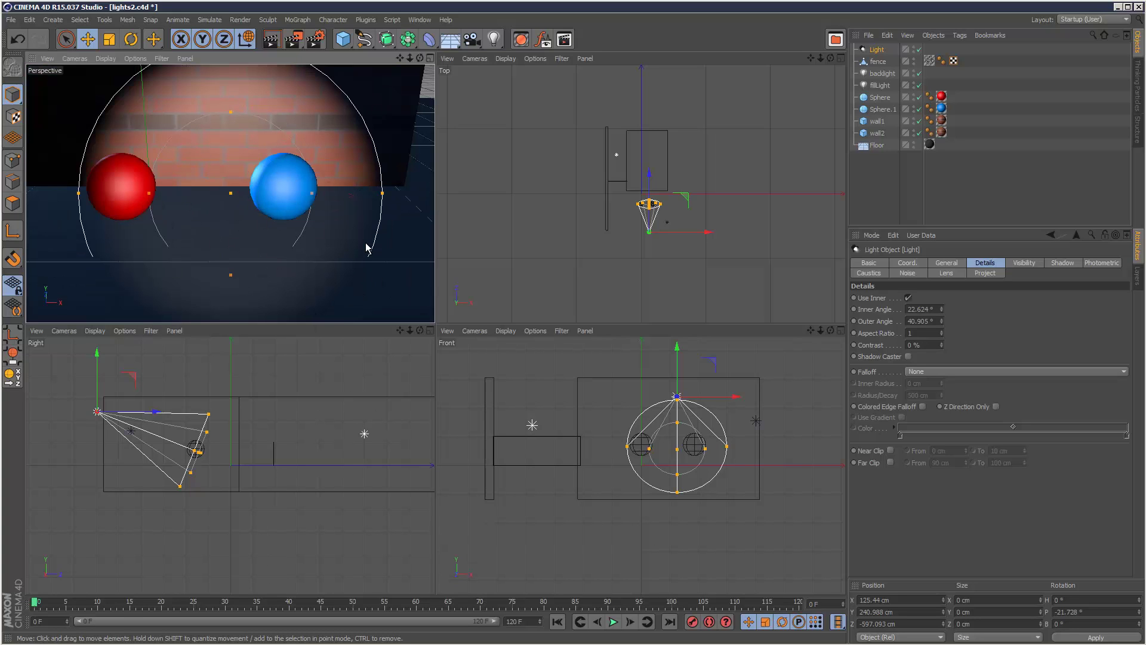
# Aim the spot onto the red sphere at pitch -33.44°, heading 29.846°, reach about 567 cm
pyautogui.keyDown('alt'); pyautogui.moveTo(267, 208); pyautogui.dragTo(119, 185); pyautogui.keyUp('alt')
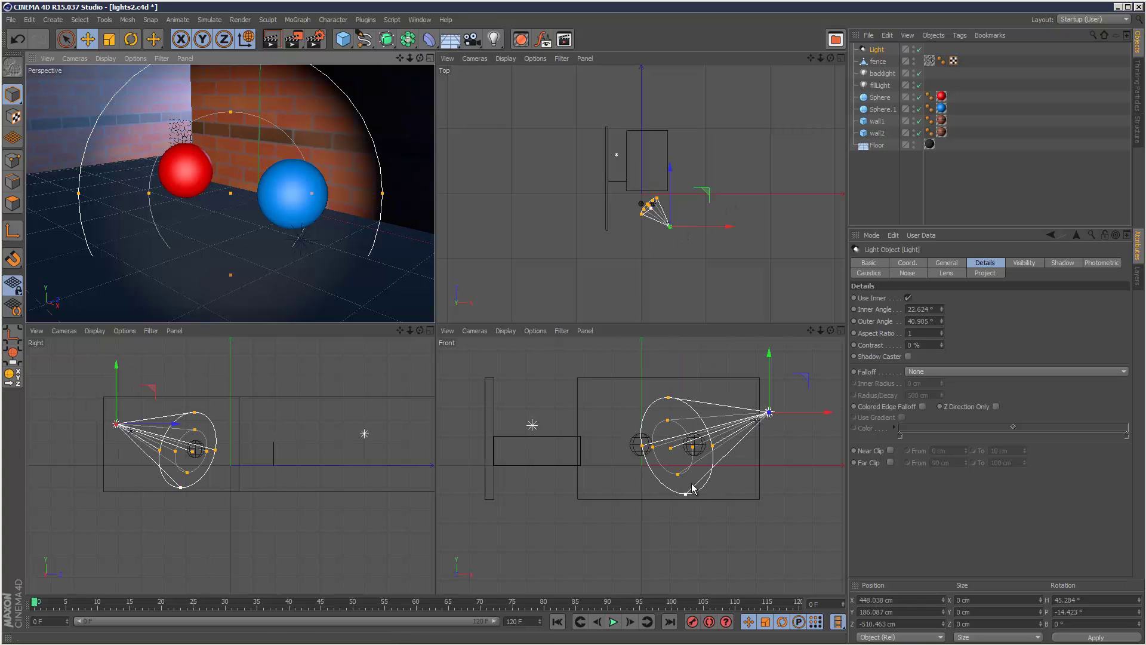
pyautogui.keyDown('alt'); pyautogui.moveTo(270, 169); pyautogui.dragTo(291, 207); pyautogui.keyUp('alt')
pyautogui.keyDown('alt'); pyautogui.moveTo(295, 195); pyautogui.dragTo(260, 273, button='middle'); pyautogui.keyUp('alt')
pyautogui.keyDown('alt'); pyautogui.moveTo(260, 273); pyautogui.dragTo(245, 252); pyautogui.keyUp('alt')
pyautogui.keyDown('alt'); pyautogui.moveTo(249, 239); pyautogui.dragTo(285, 142, button='middle'); pyautogui.keyUp('alt')
pyautogui.keyDown('alt'); pyautogui.moveTo(258, 189); pyautogui.dragTo(290, 192, button='middle'); pyautogui.keyUp('alt')
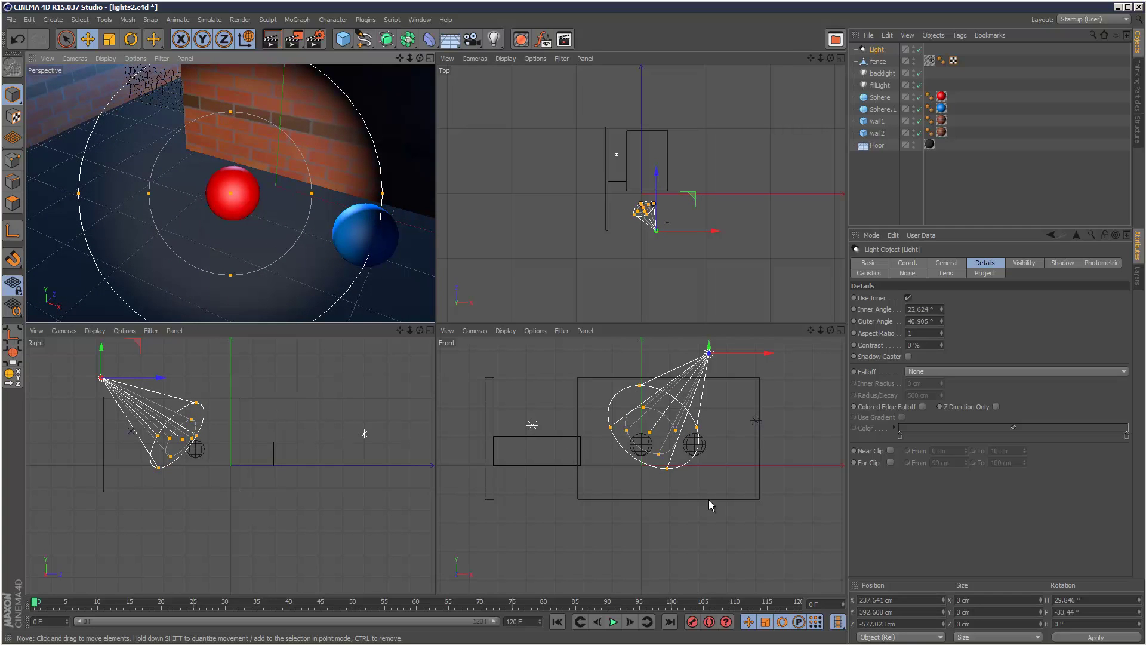
pyautogui.moveTo(635, 445); pyautogui.dragTo(643, 456)
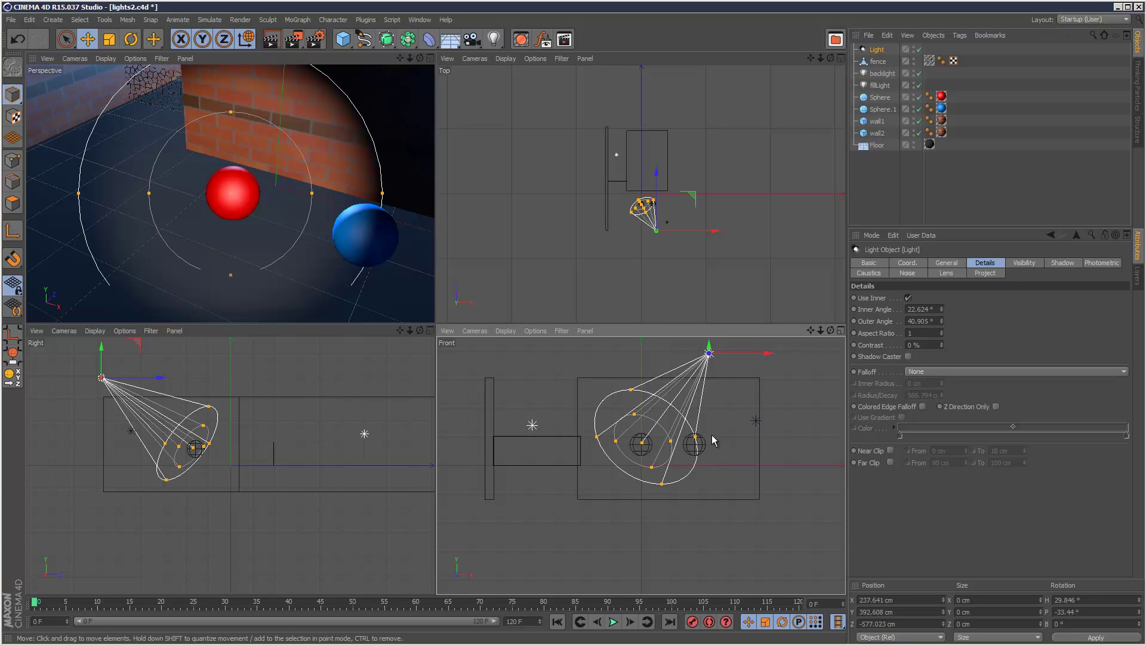
# Maximise the perspective view on the Default Camera and zoom out to the spotlit spheres
pyautogui.click(430, 58)
pyautogui.click(74, 58)
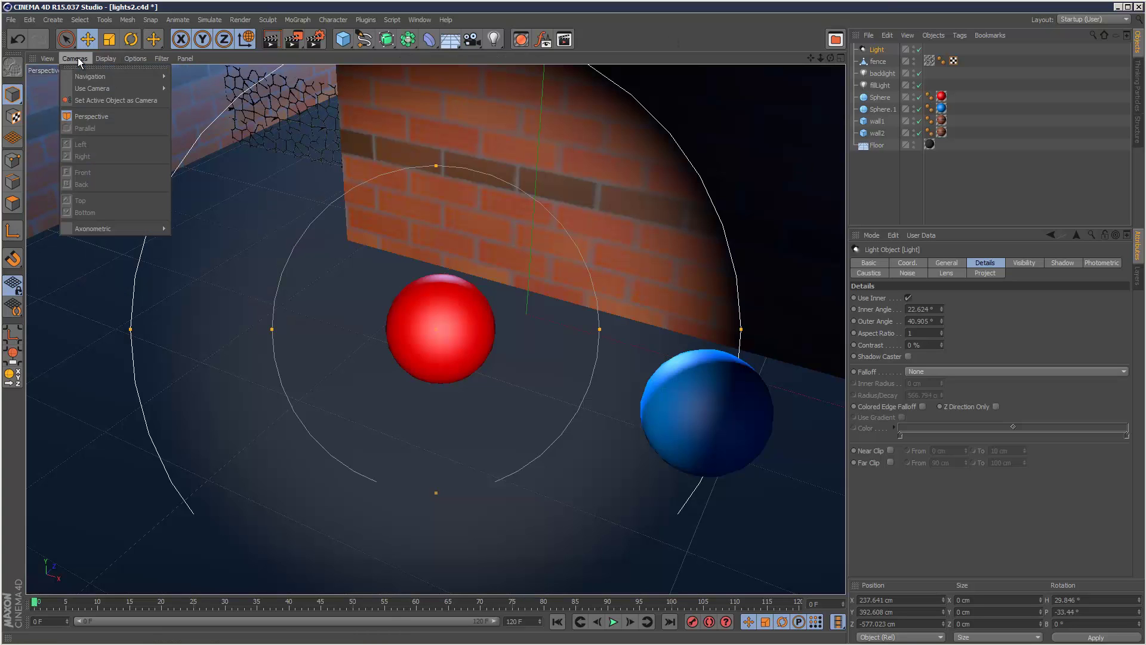
pyautogui.moveTo(83, 90)
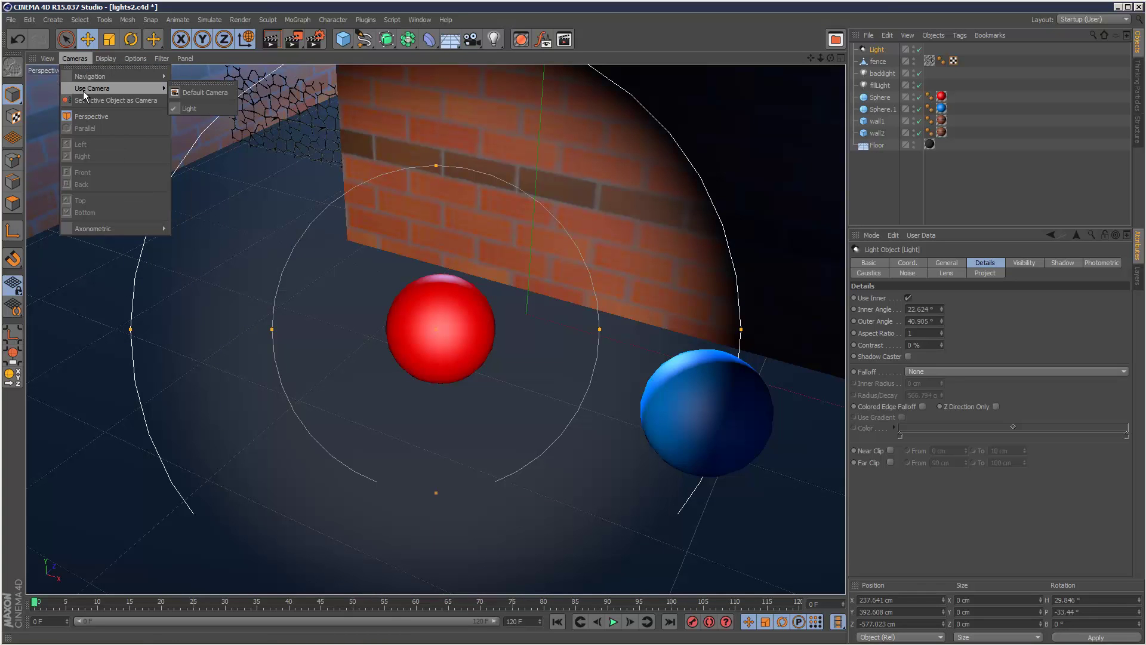
pyautogui.click(203, 91)
pyautogui.scroll(3, 465, 317)
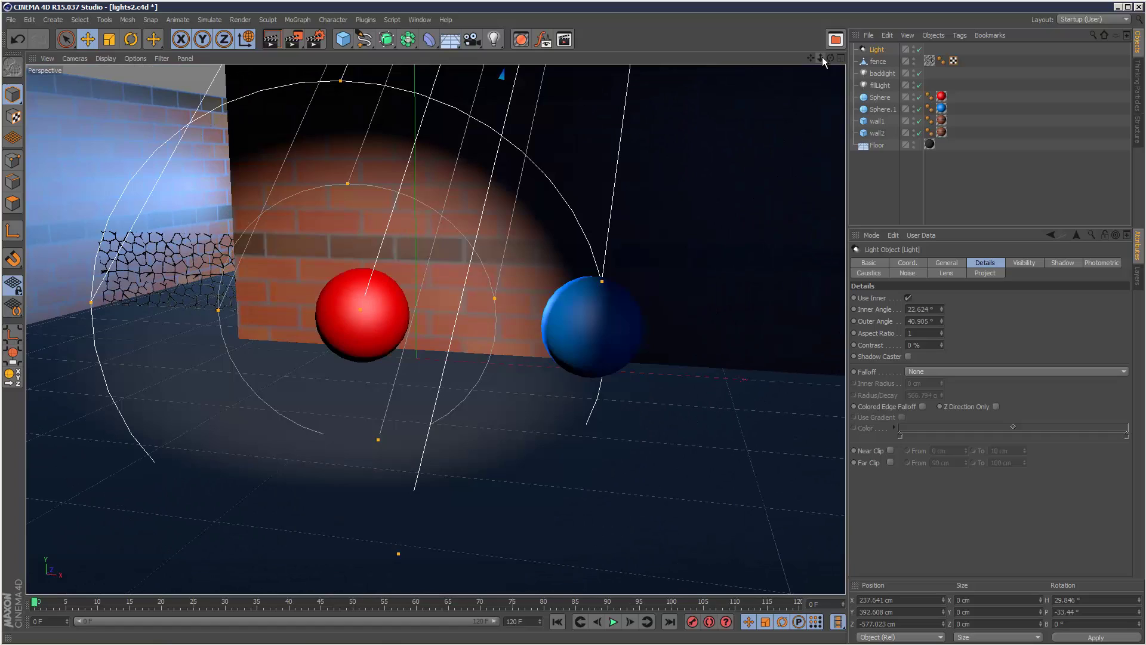
pyautogui.moveTo(824, 58); pyautogui.dragTo(557, 355)
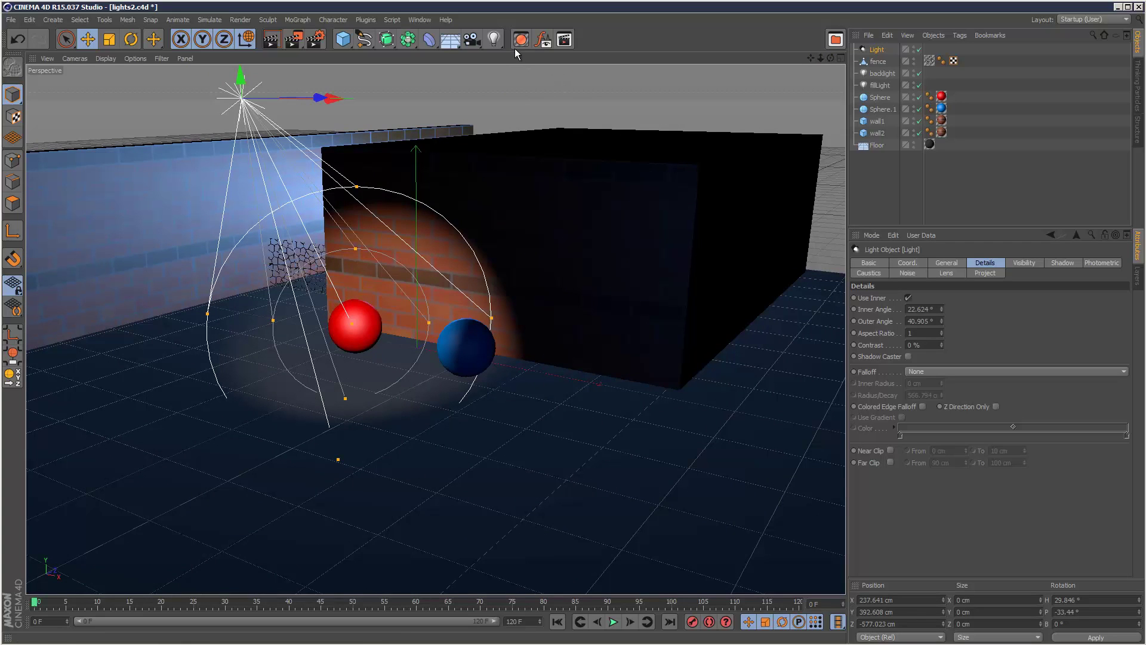
# Add a Target light and select its Light.Target.1 aim point
pyautogui.click(493, 48)
pyautogui.click(554, 80)
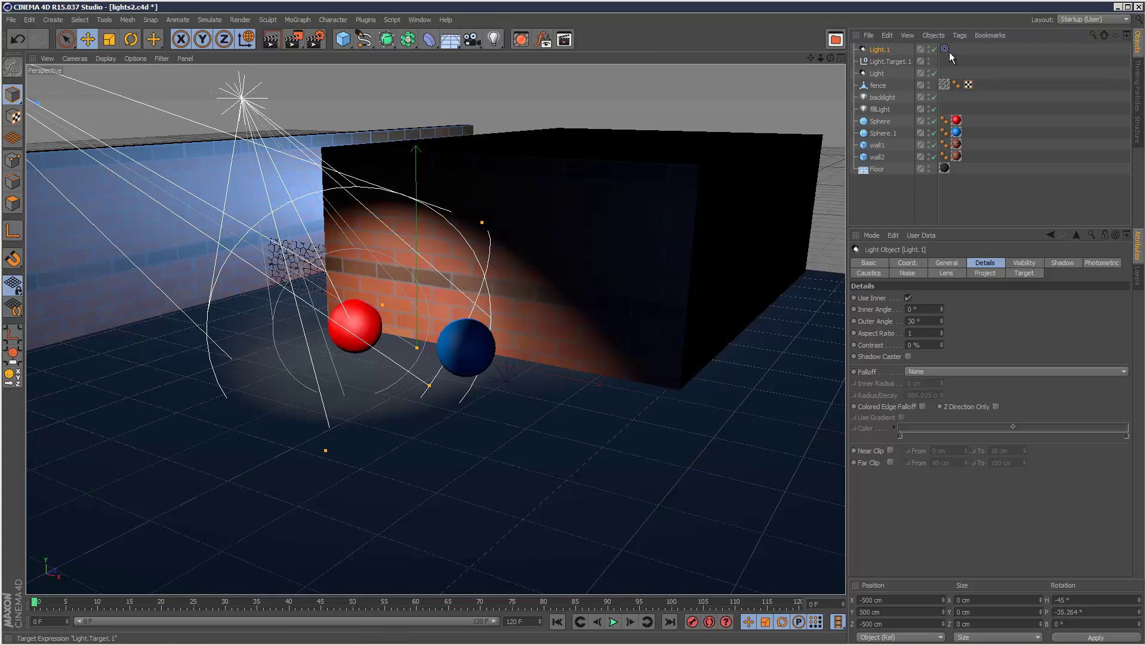
pyautogui.click(899, 62)
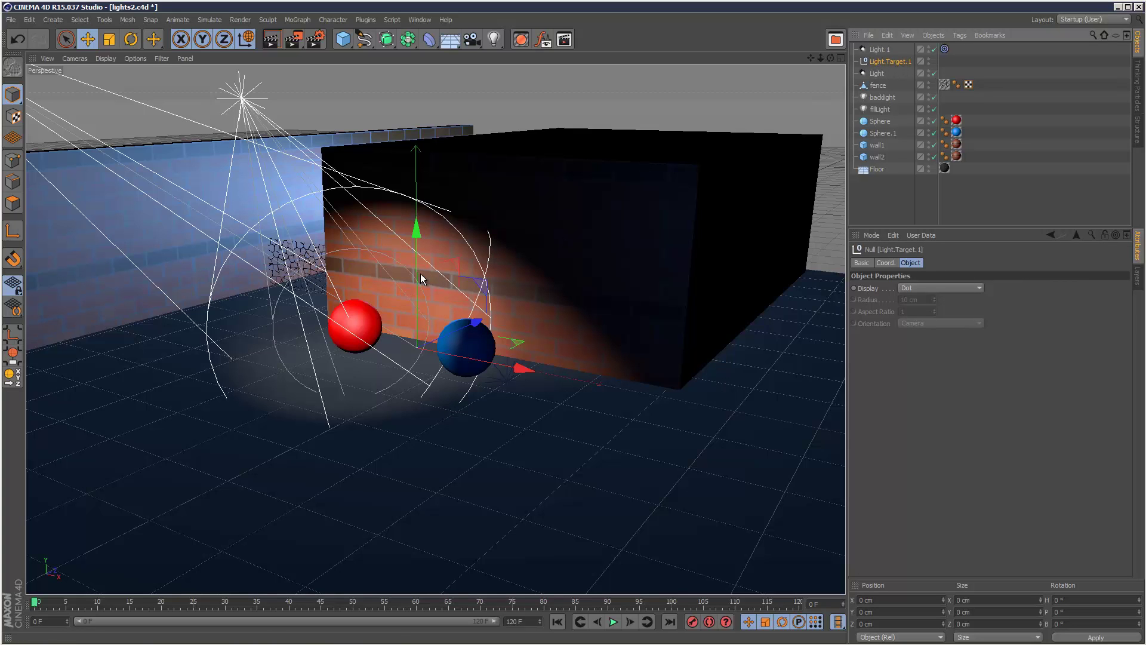
# Trial-raise Light.Target.1 and undo, inspect Light.1's Target tag, then delete Light.1 and Light.Target.1
pyautogui.moveTo(416, 229); pyautogui.dragTo(416, 116)
pyautogui.hotkey('ctrl', 'z')
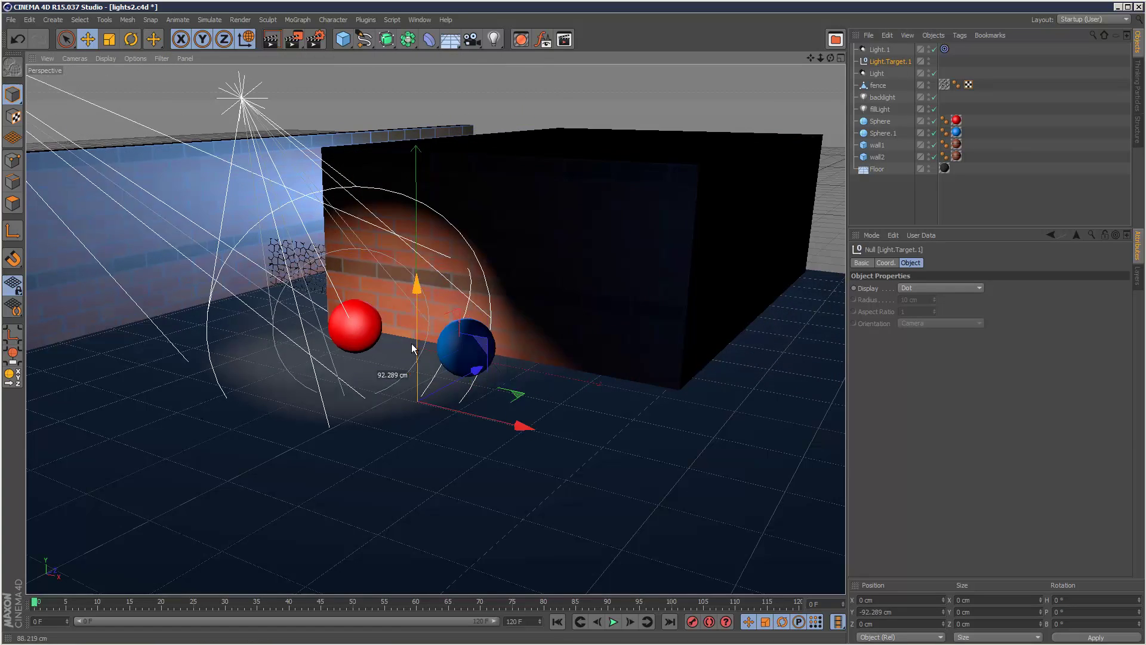
pyautogui.moveTo(410, 342); pyautogui.dragTo(429, 102)
pyautogui.hotkey('ctrl', 'z')
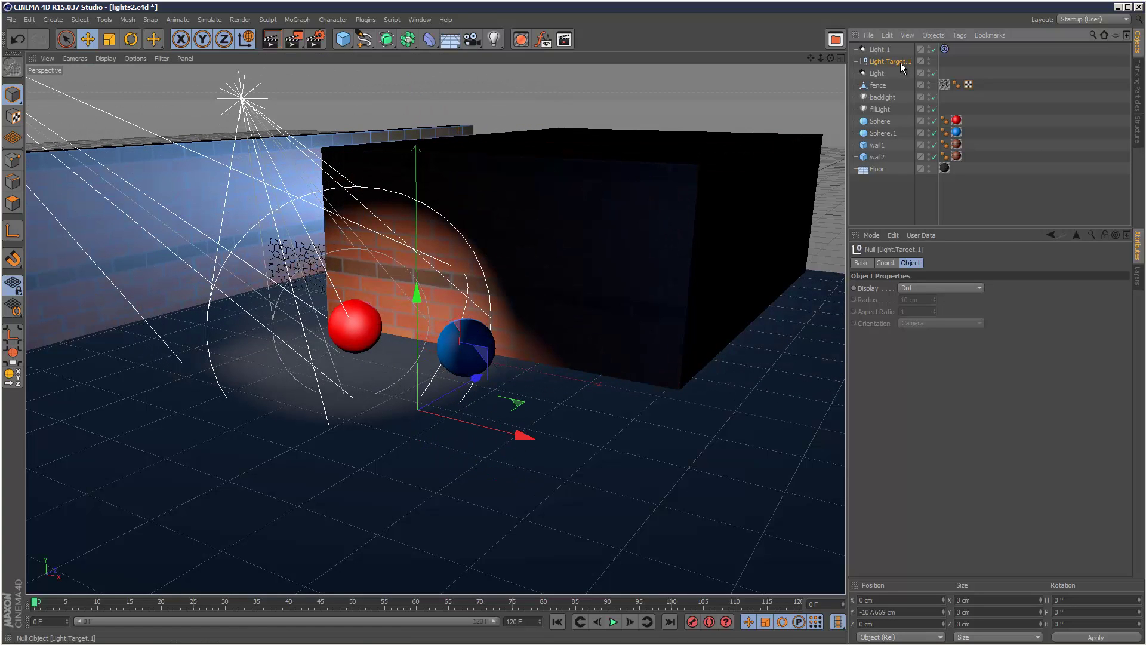
pyautogui.click(945, 49)
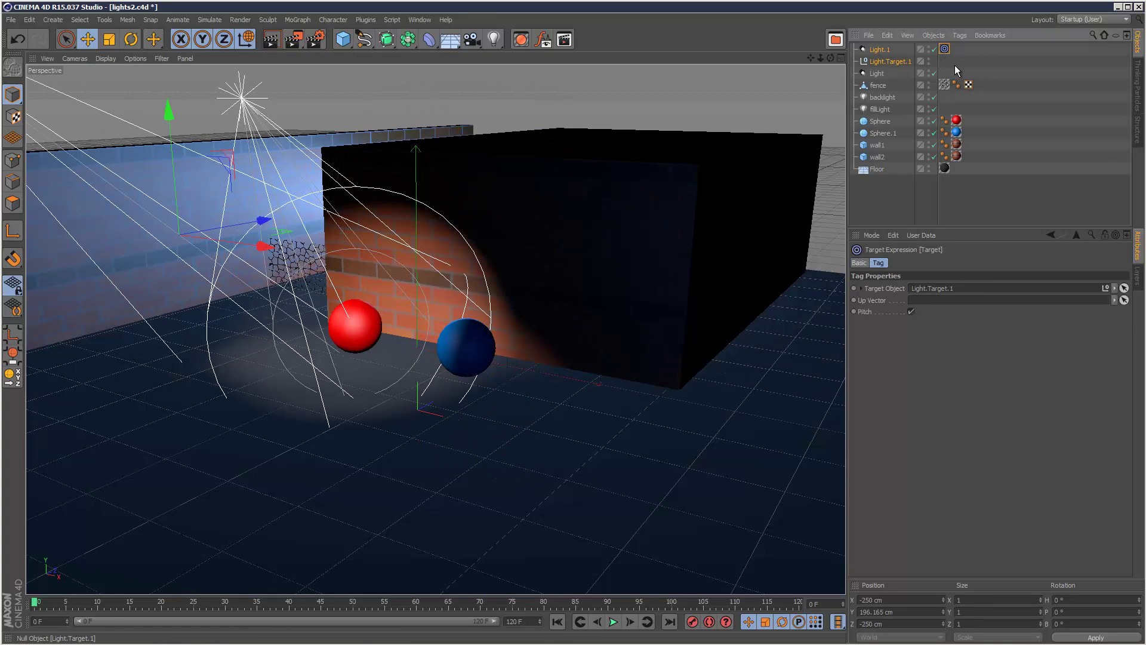
pyautogui.press('Delete')
# Add a null named targNull and move it to X 251.233 cm beside the dark box
pyautogui.click(292, 114)
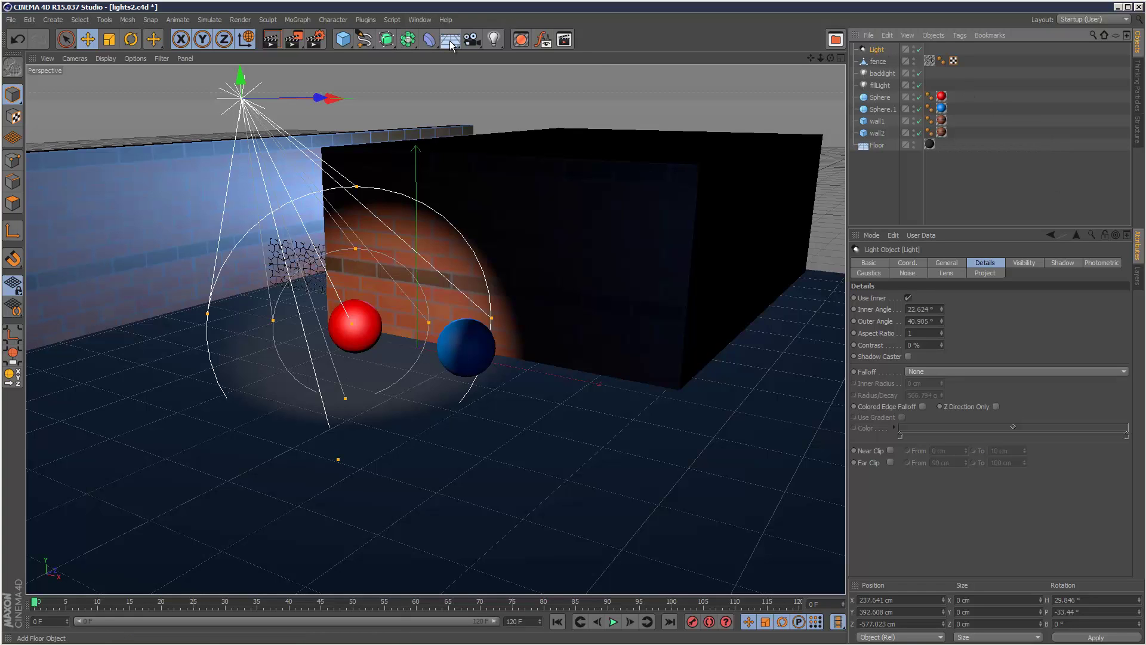
pyautogui.click(343, 39)
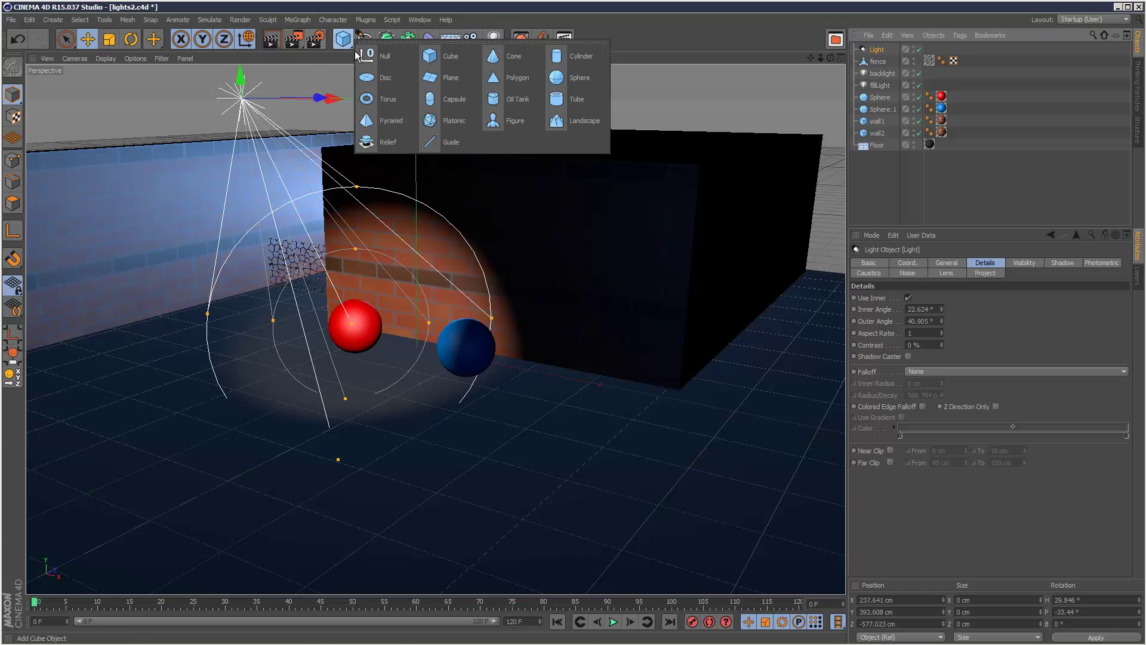
pyautogui.click(370, 49)
pyautogui.doubleClick(878, 49)
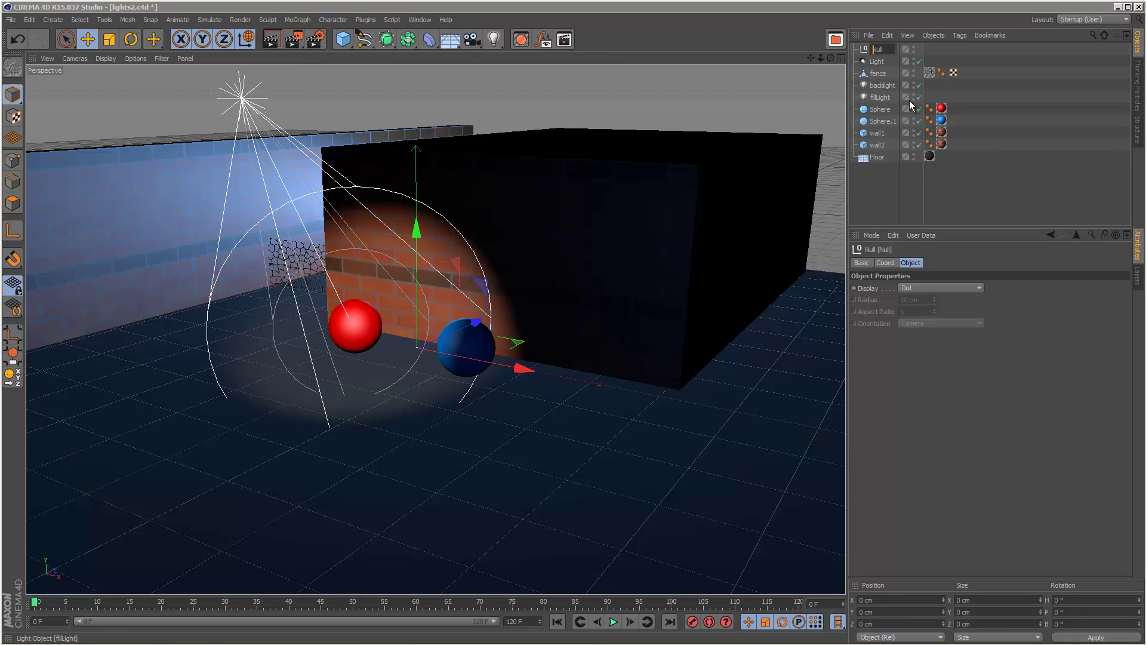
pyautogui.write('targ')
pyautogui.press('Return')
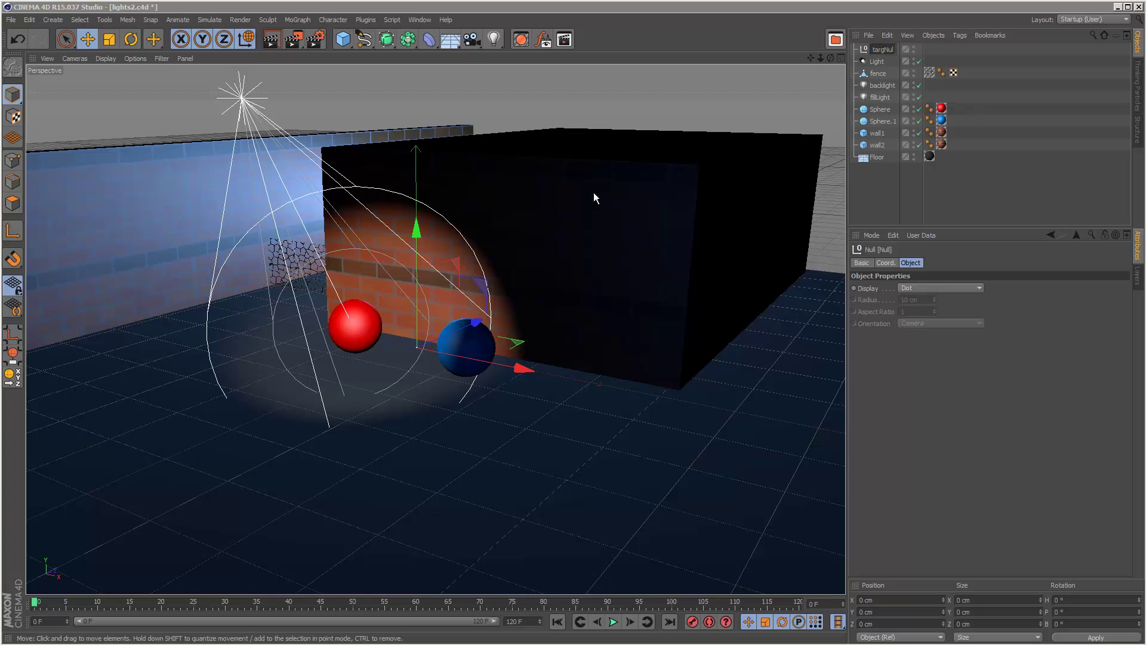
pyautogui.moveTo(499, 365); pyautogui.dragTo(654, 396)
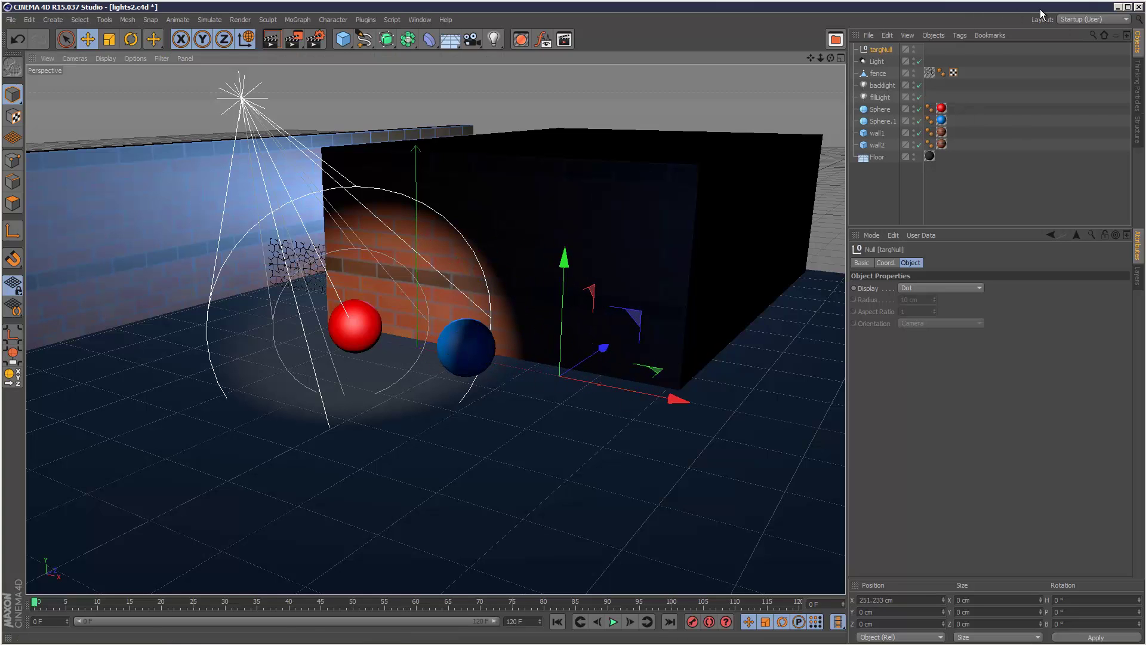
pyautogui.click(886, 62)
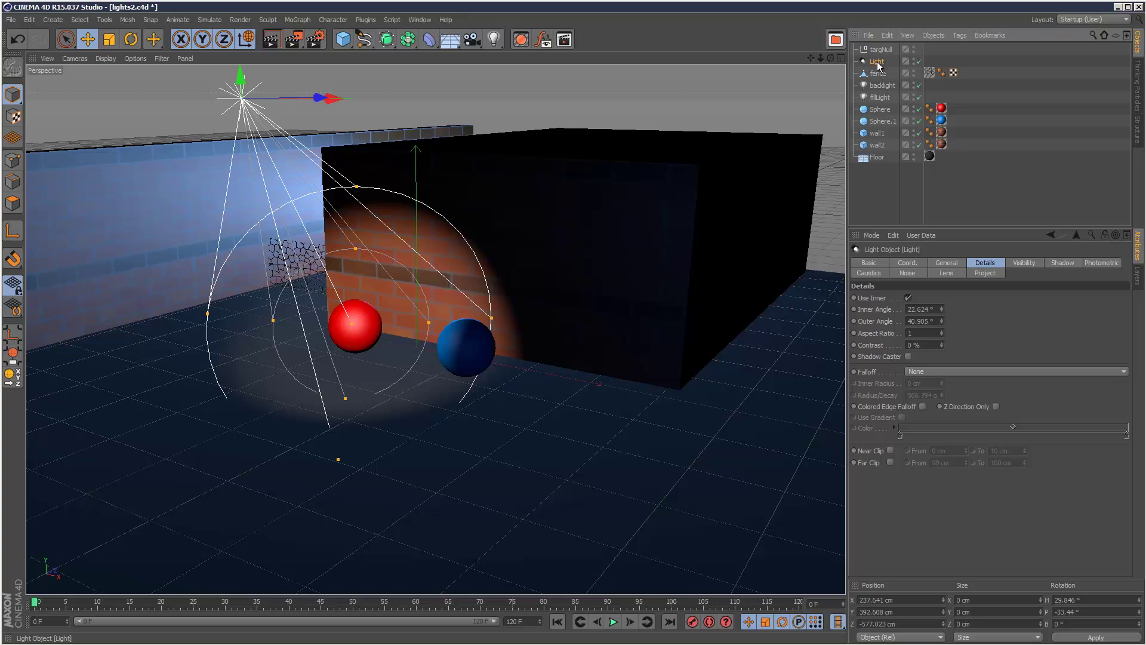
# Give Light a Target tag aimed at targNull, then move targNull to X 320.779 cm
pyautogui.click(959, 35)
pyautogui.moveTo(966, 52)
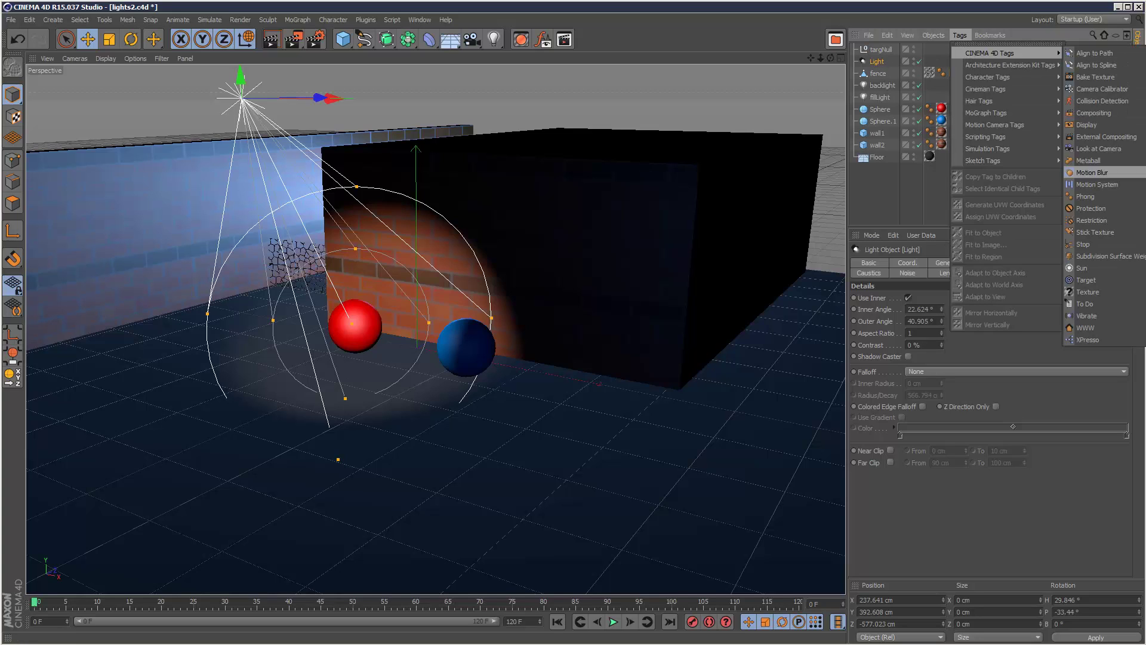
pyautogui.click(1100, 282)
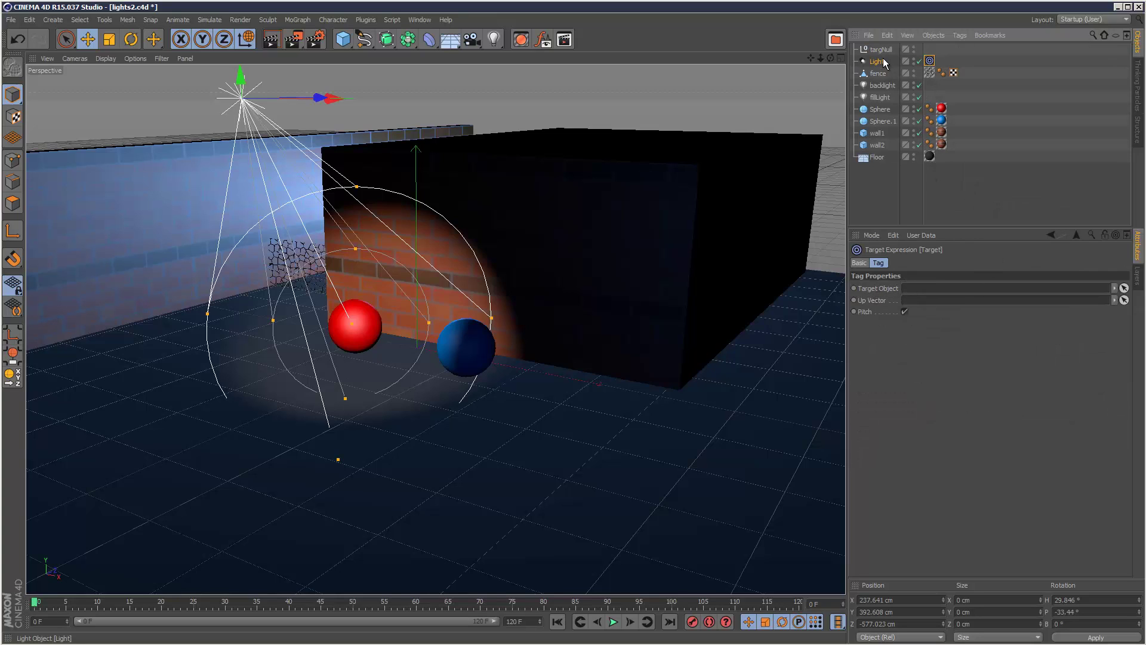
pyautogui.moveTo(881, 49); pyautogui.dragTo(910, 292)
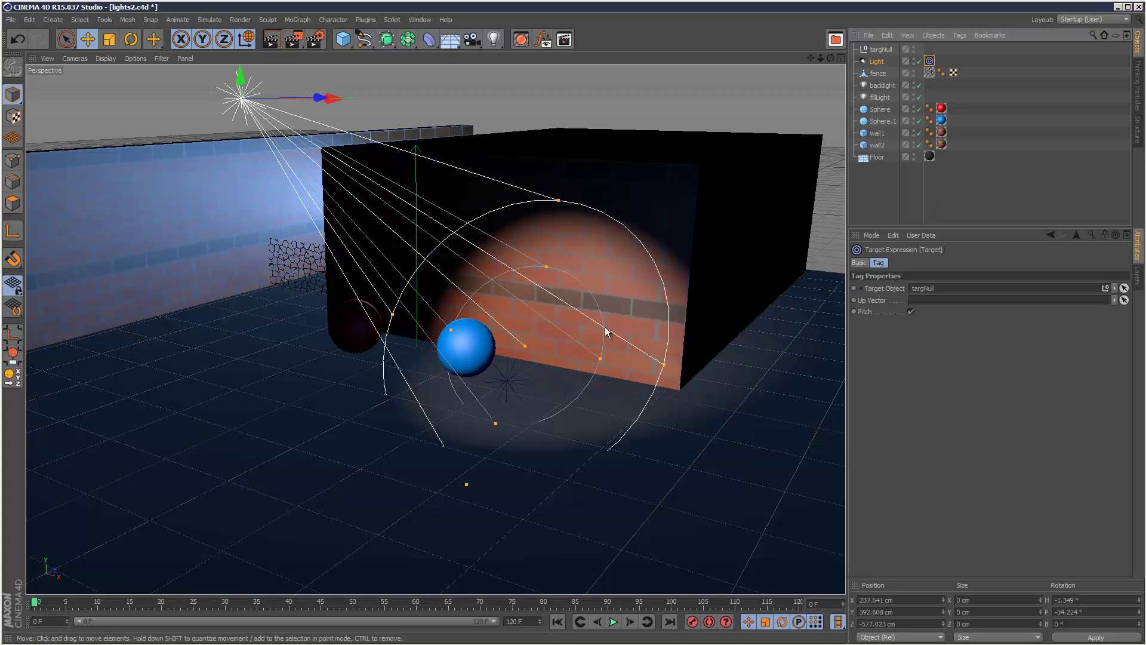
pyautogui.click(887, 51)
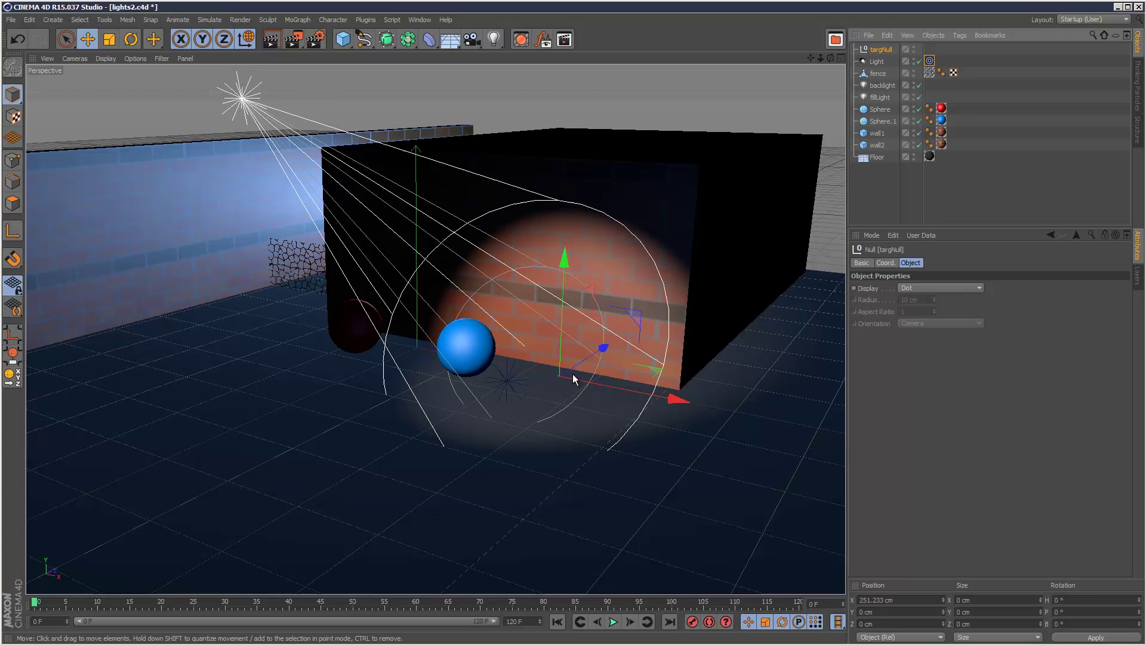
pyautogui.moveTo(668, 398); pyautogui.dragTo(734, 411)
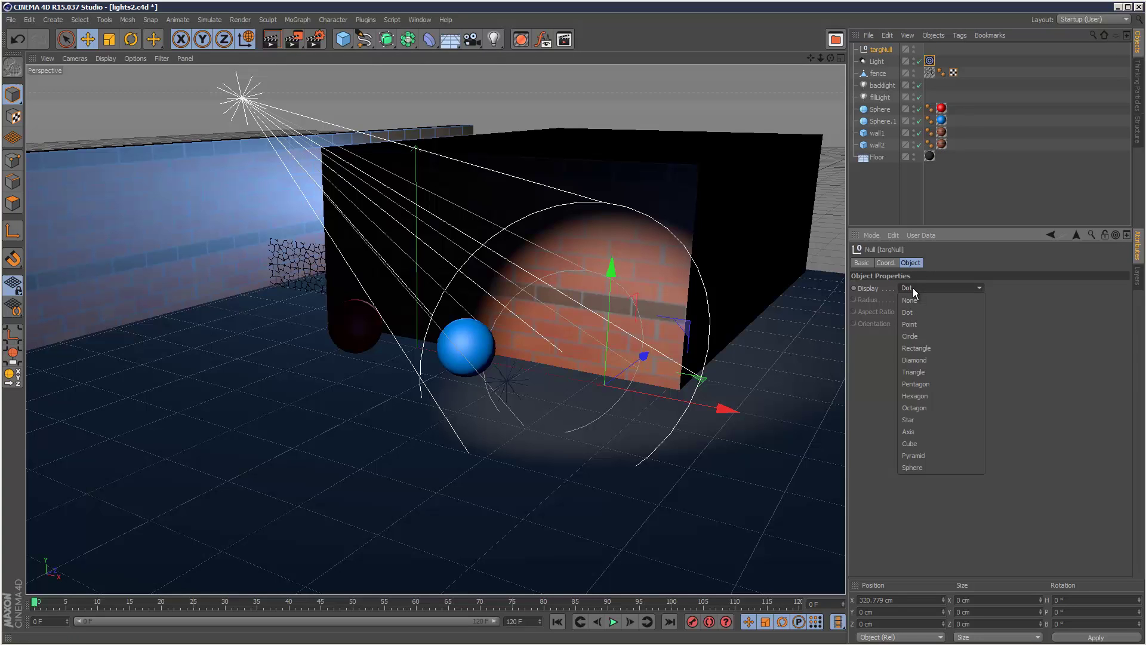
# Set targNull's display to a circle with a custom pure red display colour and 39 cm radius
pyautogui.click(922, 336)
pyautogui.click(881, 261)
pyautogui.click(863, 264)
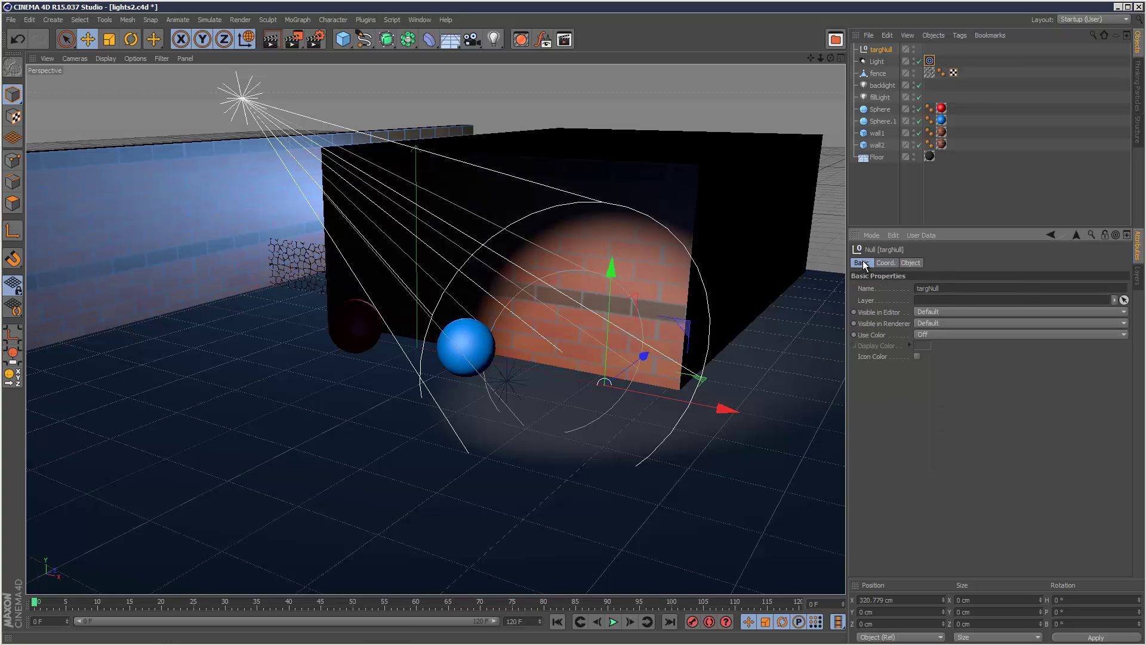
pyautogui.click(929, 334)
pyautogui.click(941, 370)
pyautogui.click(924, 346)
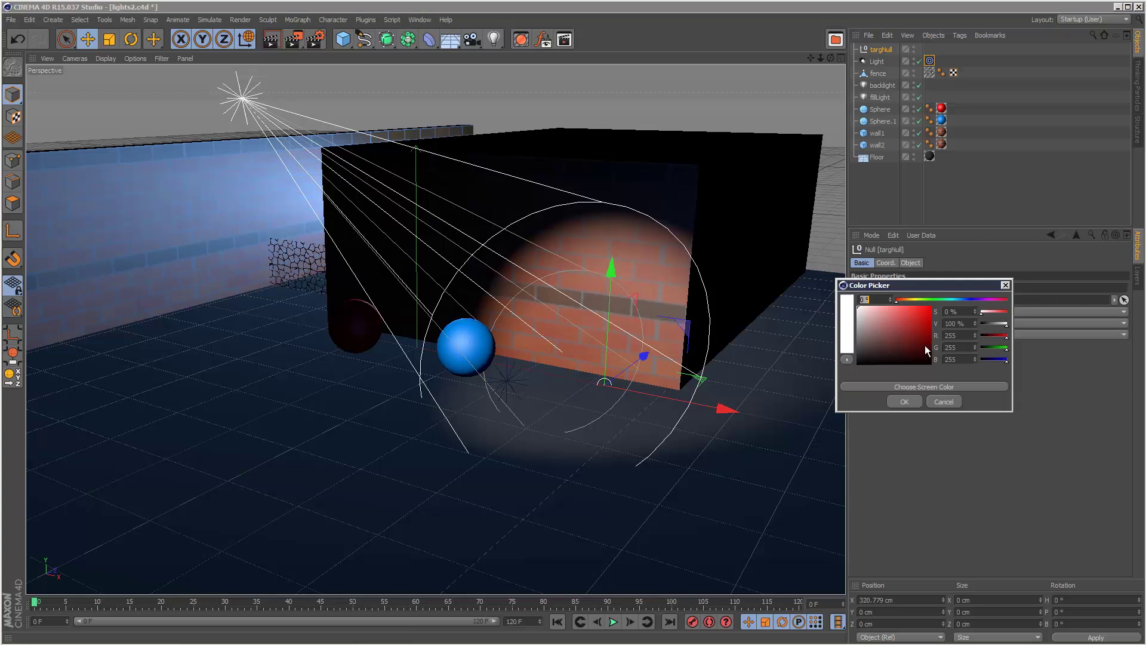
pyautogui.moveTo(923, 314); pyautogui.dragTo(934, 309)
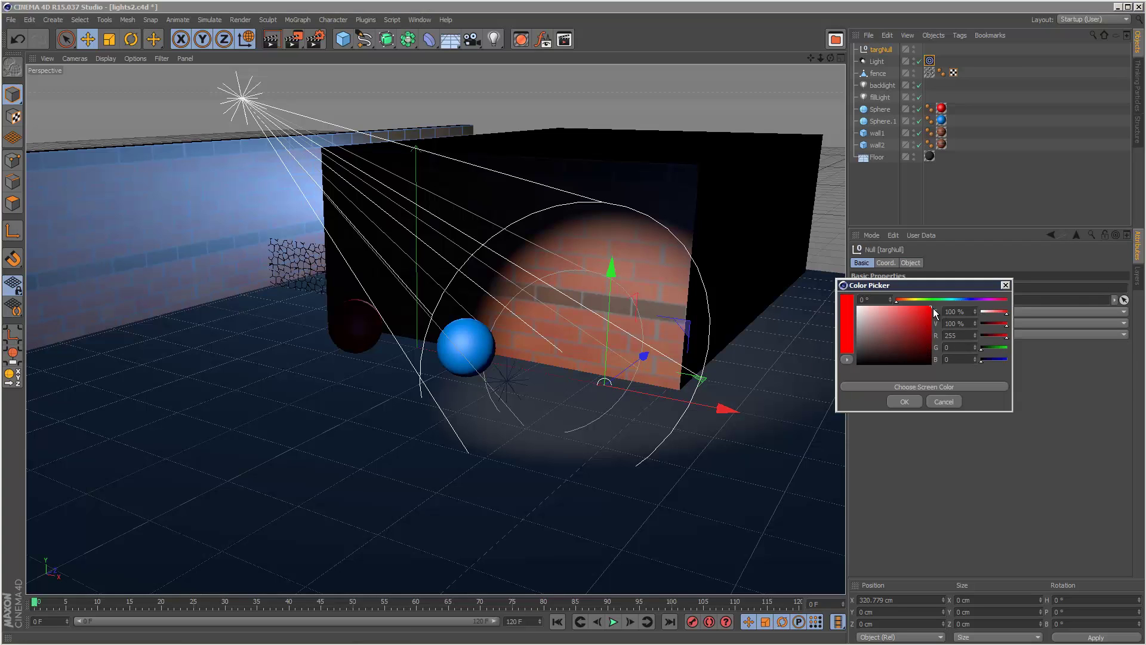
pyautogui.click(904, 401)
pyautogui.click(776, 338)
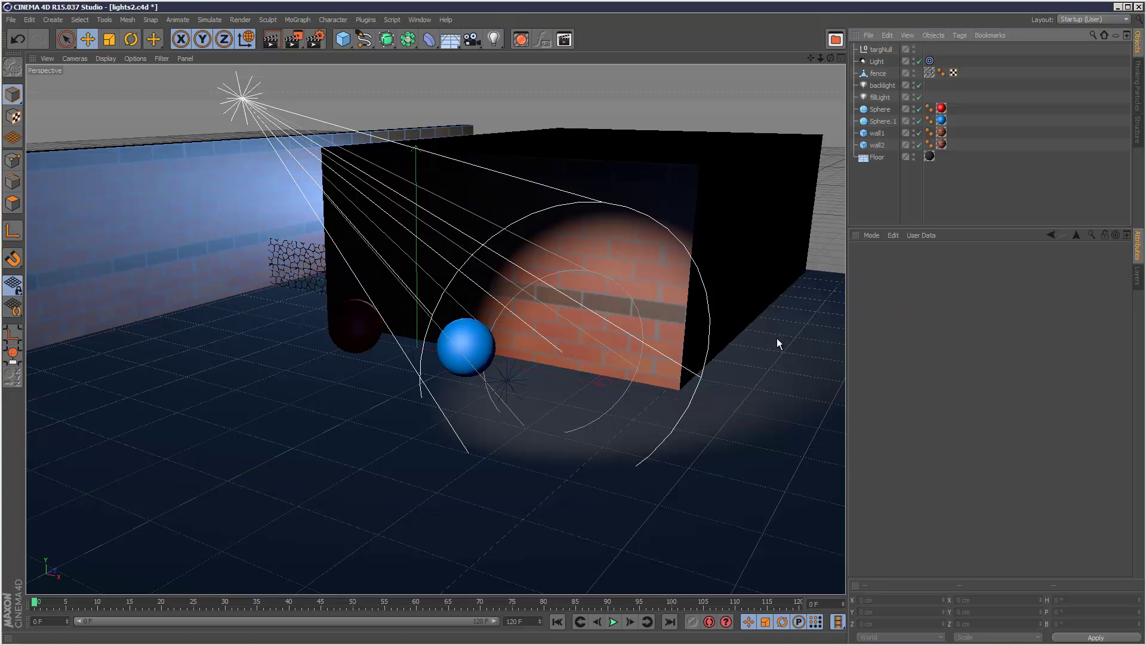
pyautogui.click(880, 48)
pyautogui.click(911, 263)
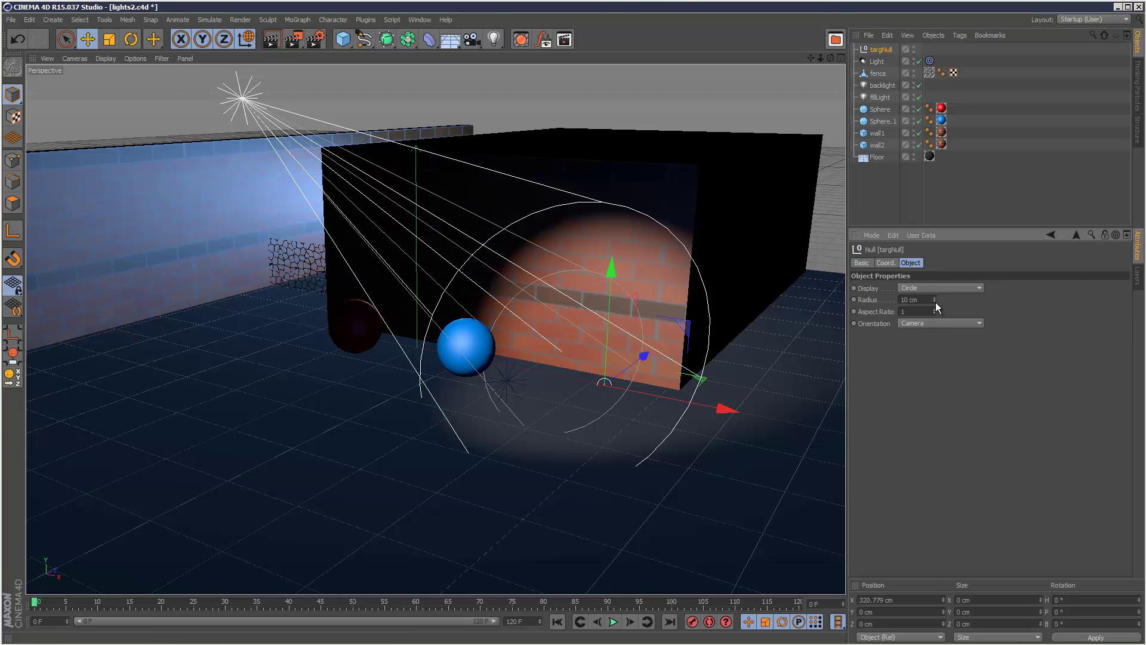
# Move targNull onto the brick wall at X 208.065, Y 125.563, Z -58.312 cm
pyautogui.moveTo(733, 410); pyautogui.dragTo(632, 392)
pyautogui.moveTo(535, 334); pyautogui.dragTo(536, 217)
pyautogui.moveTo(585, 267); pyautogui.dragTo(588, 263)
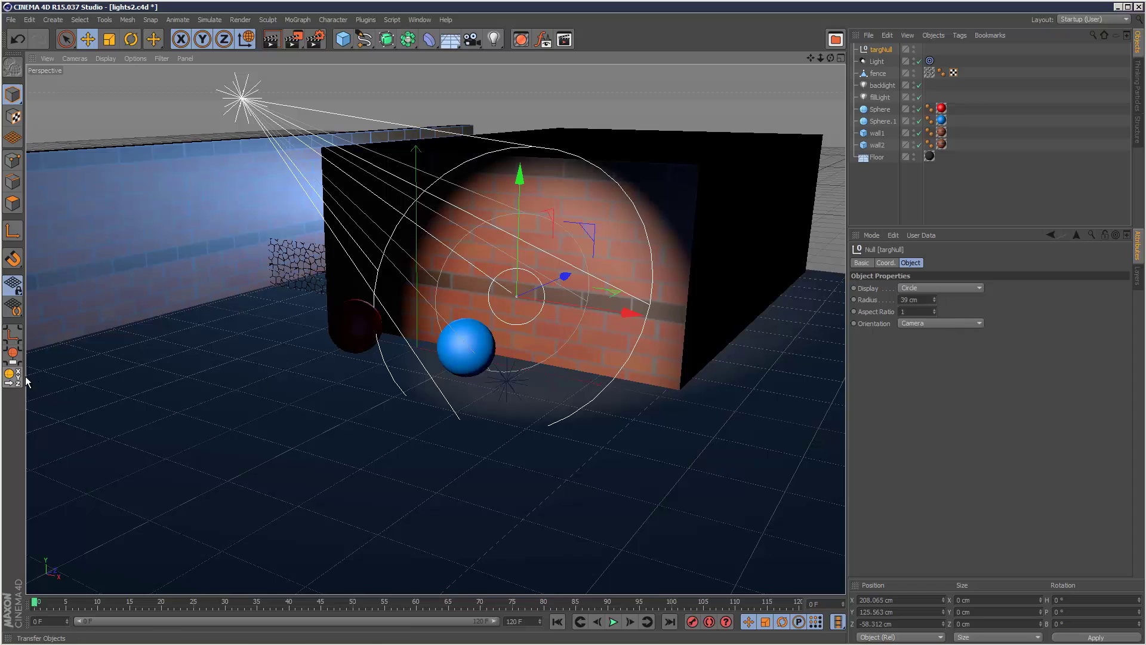
# Use the Transfer tool to snap targNull onto Sphere, then Sphere.1, and return to Live Selection
pyautogui.click(13, 377)
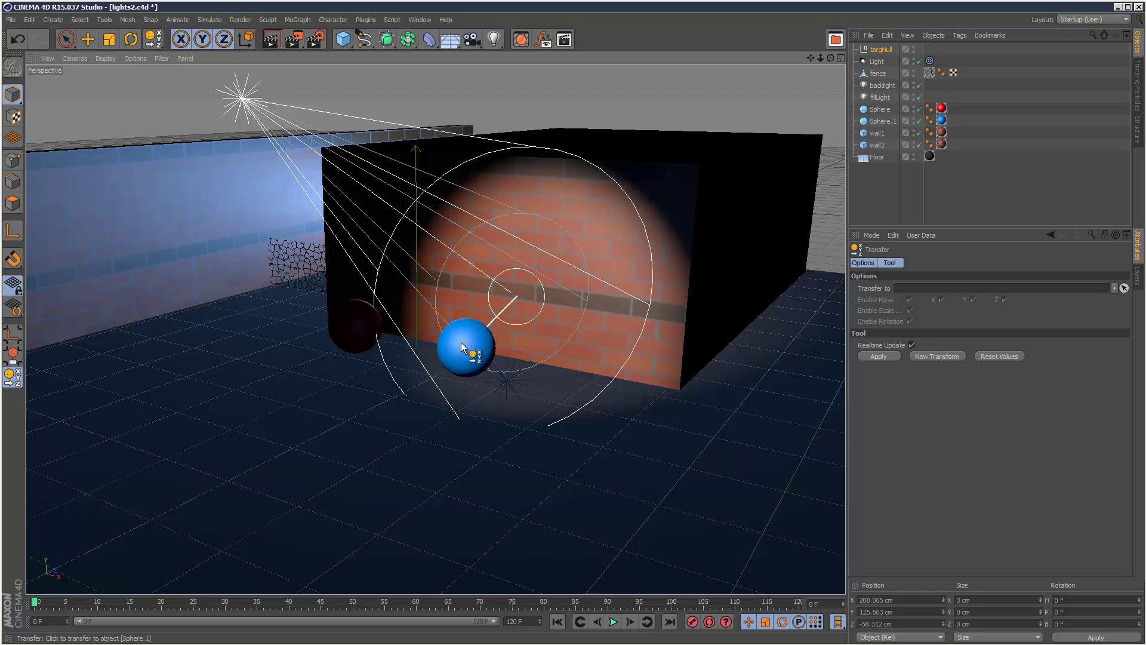
pyautogui.click(362, 333)
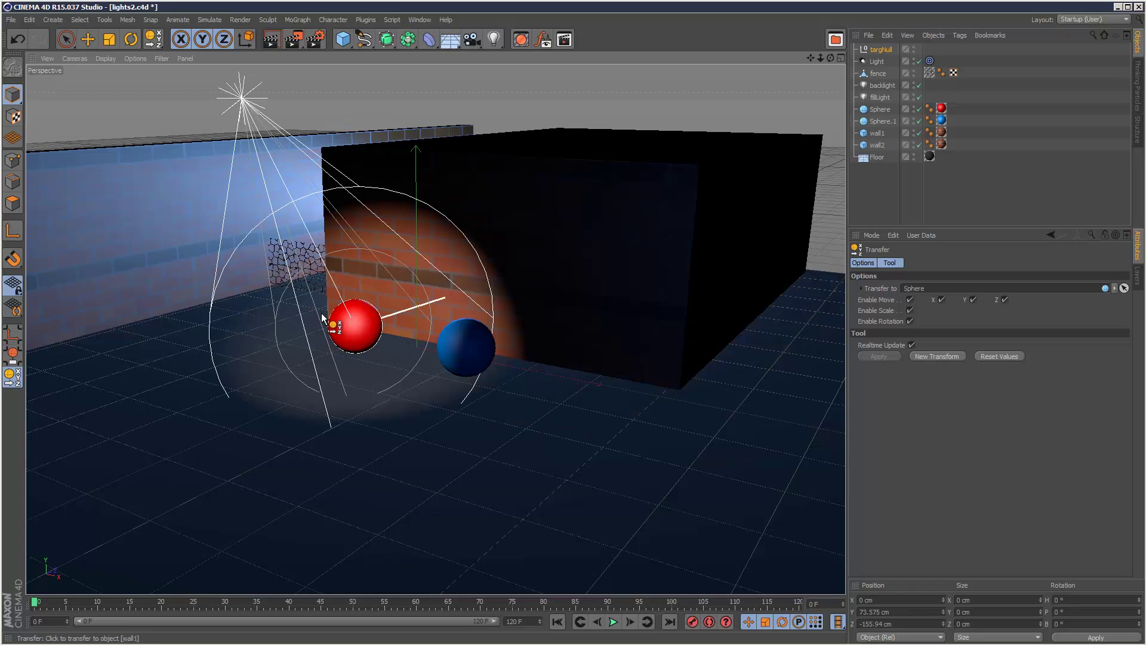
pyautogui.click(464, 361)
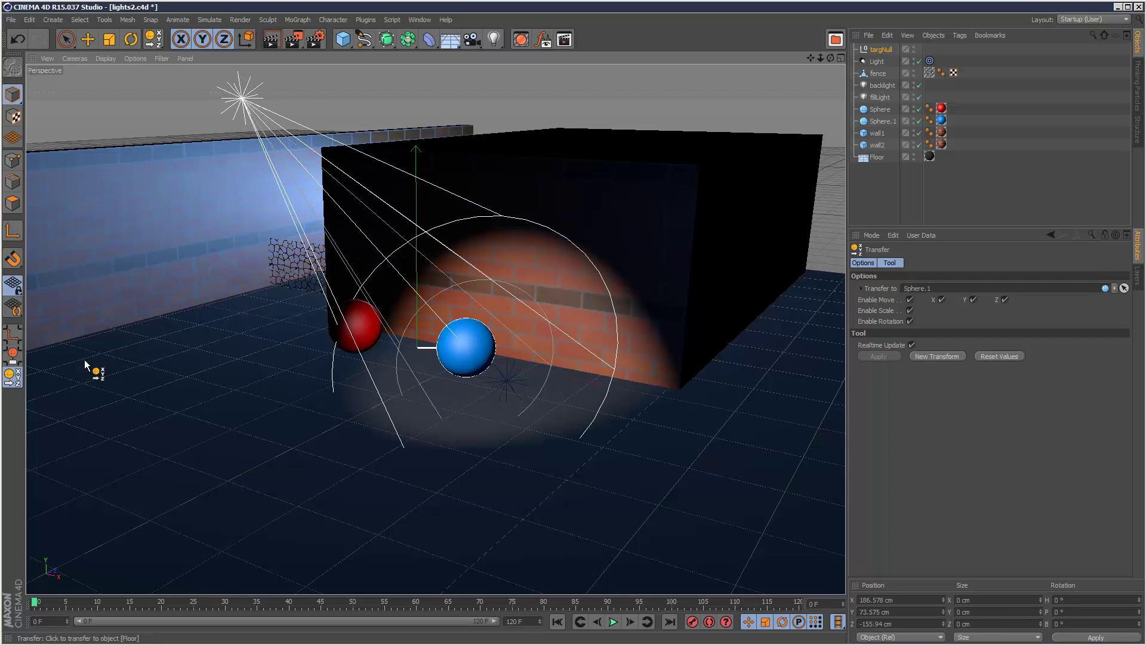
pyautogui.click(65, 39)
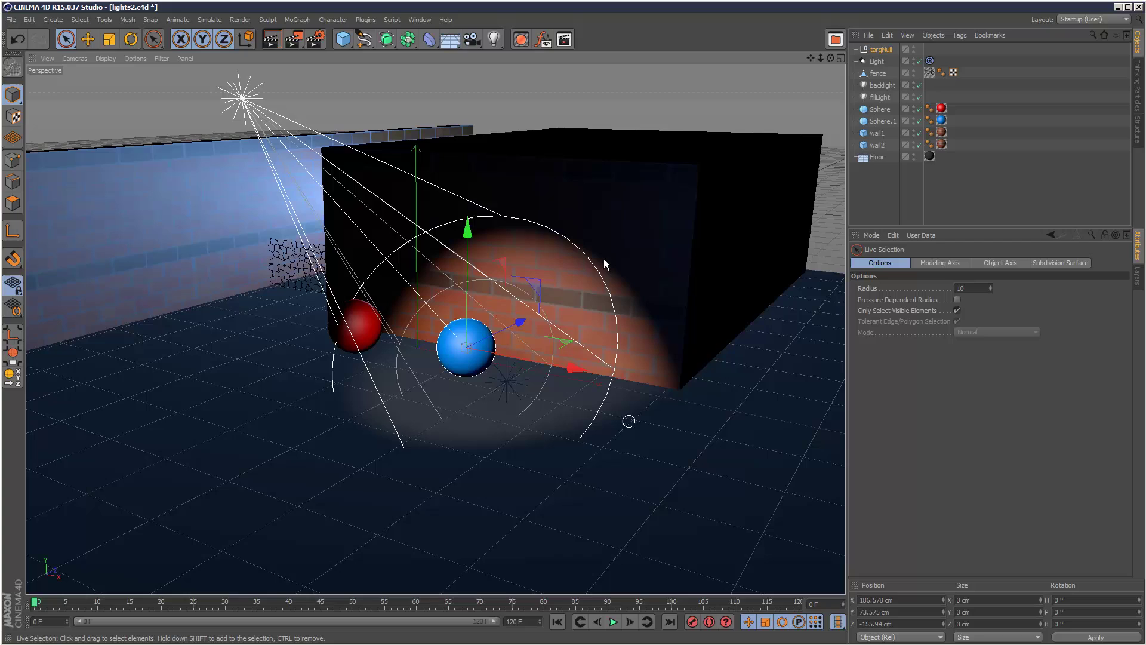